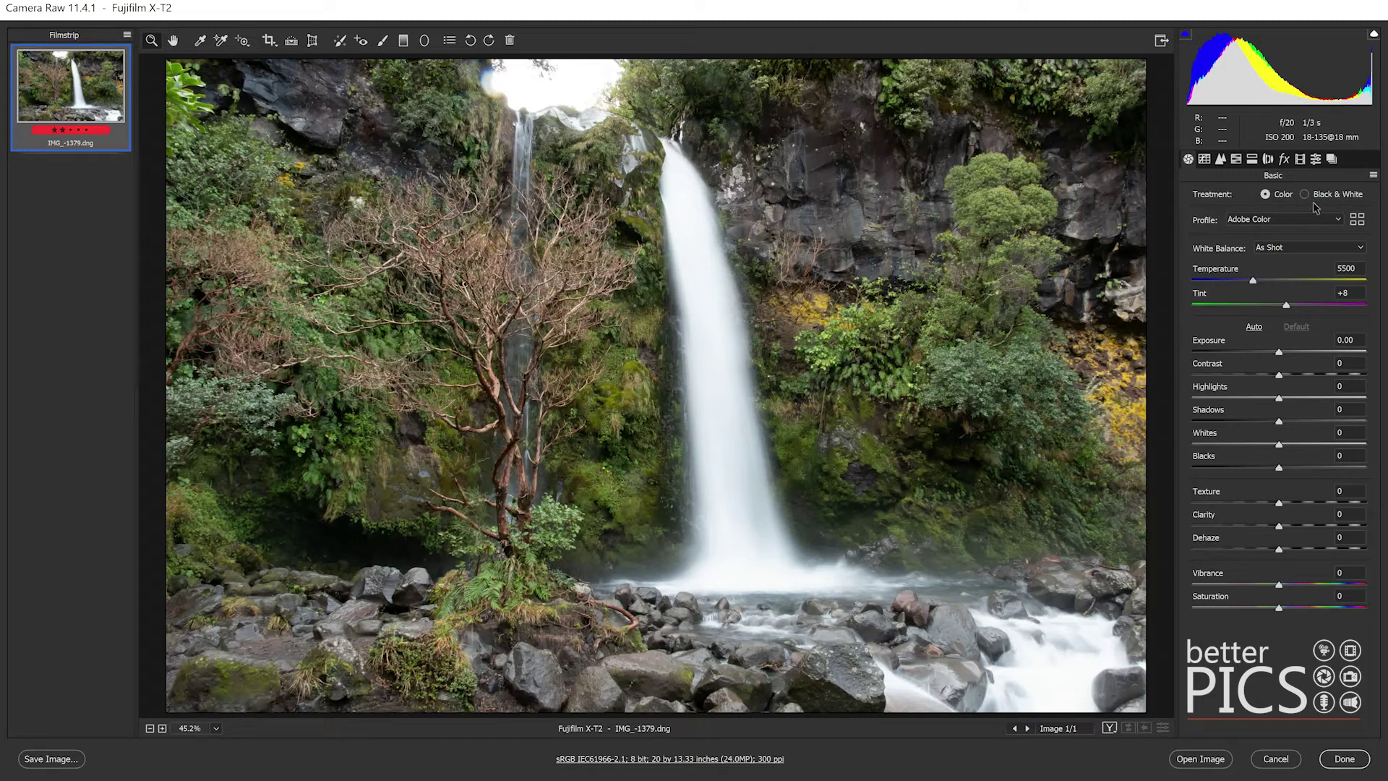
Convert the waterfall photo to Black & White with Contrast +30 and Highlights -66
{"action": "left_click", "coordinate": [1321, 196]}
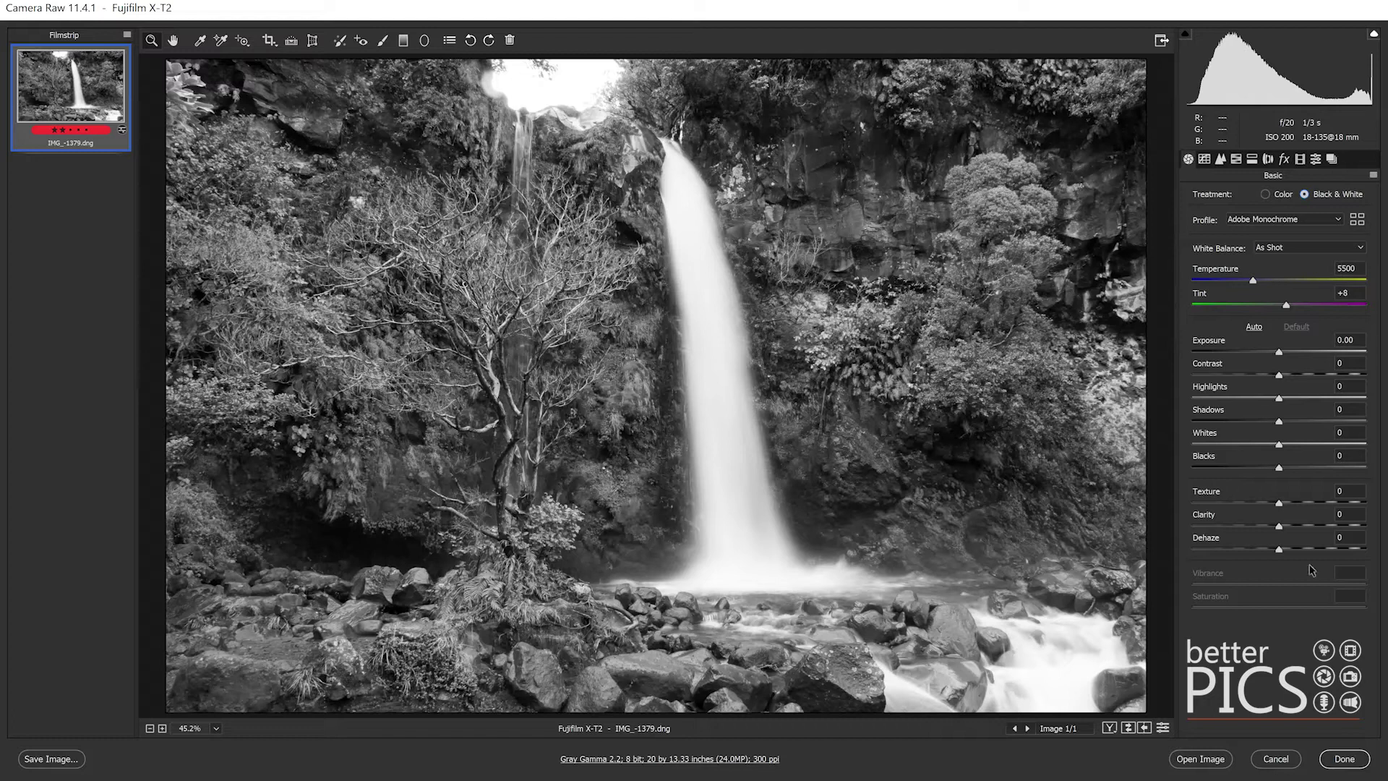
{"action": "left_click_drag", "start_coordinate": [1281, 375], "coordinate": [1306, 375]}
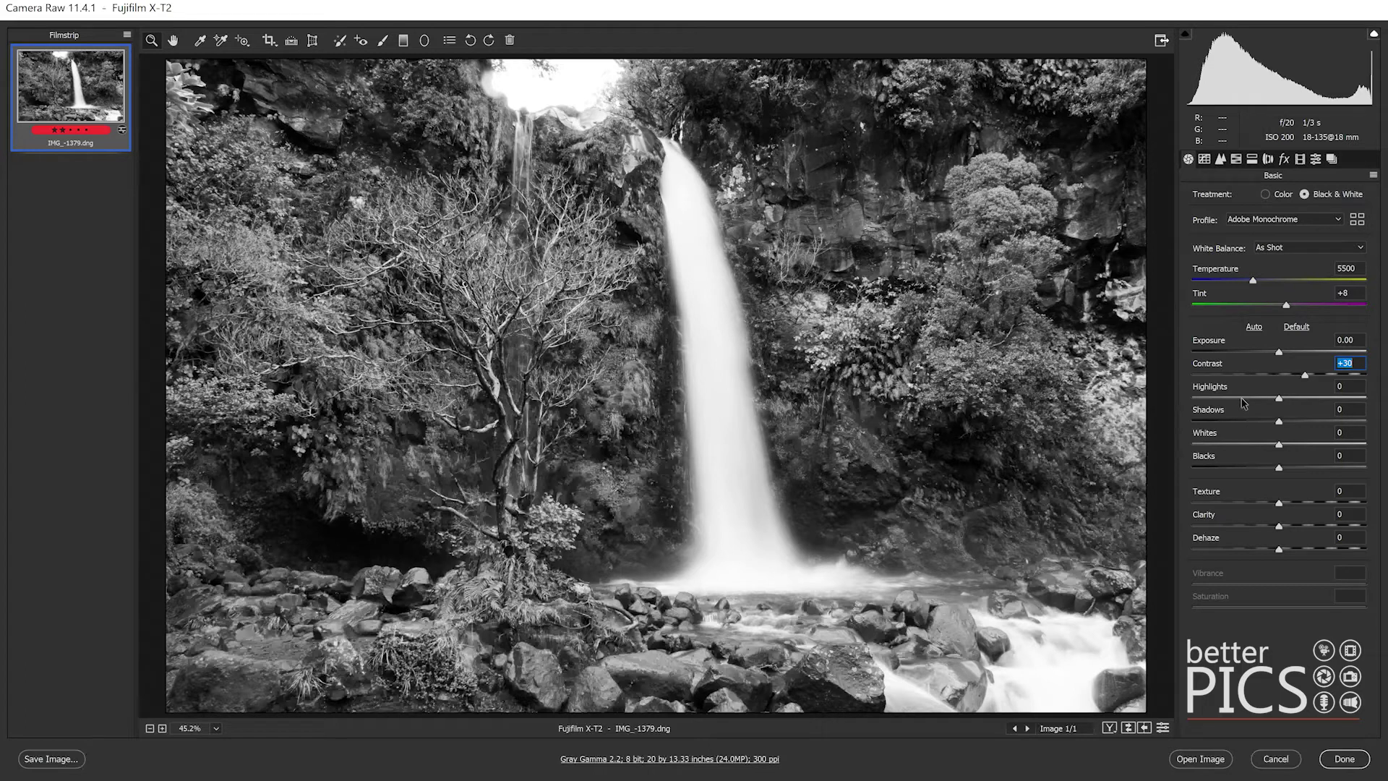
{"action": "left_click_drag", "start_coordinate": [1243, 399], "coordinate": [1233, 400]}
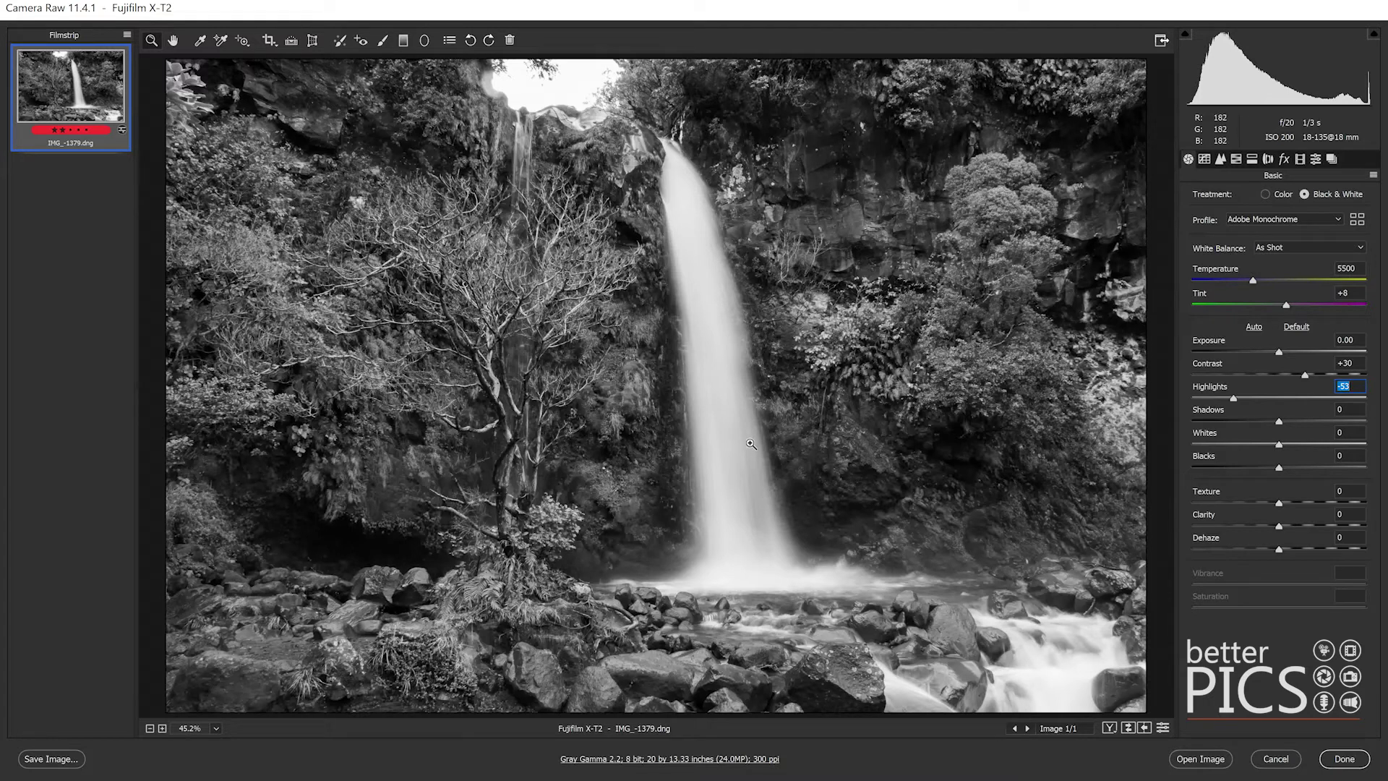
{"action": "left_click_drag", "start_coordinate": [1224, 400], "coordinate": [1221, 399]}
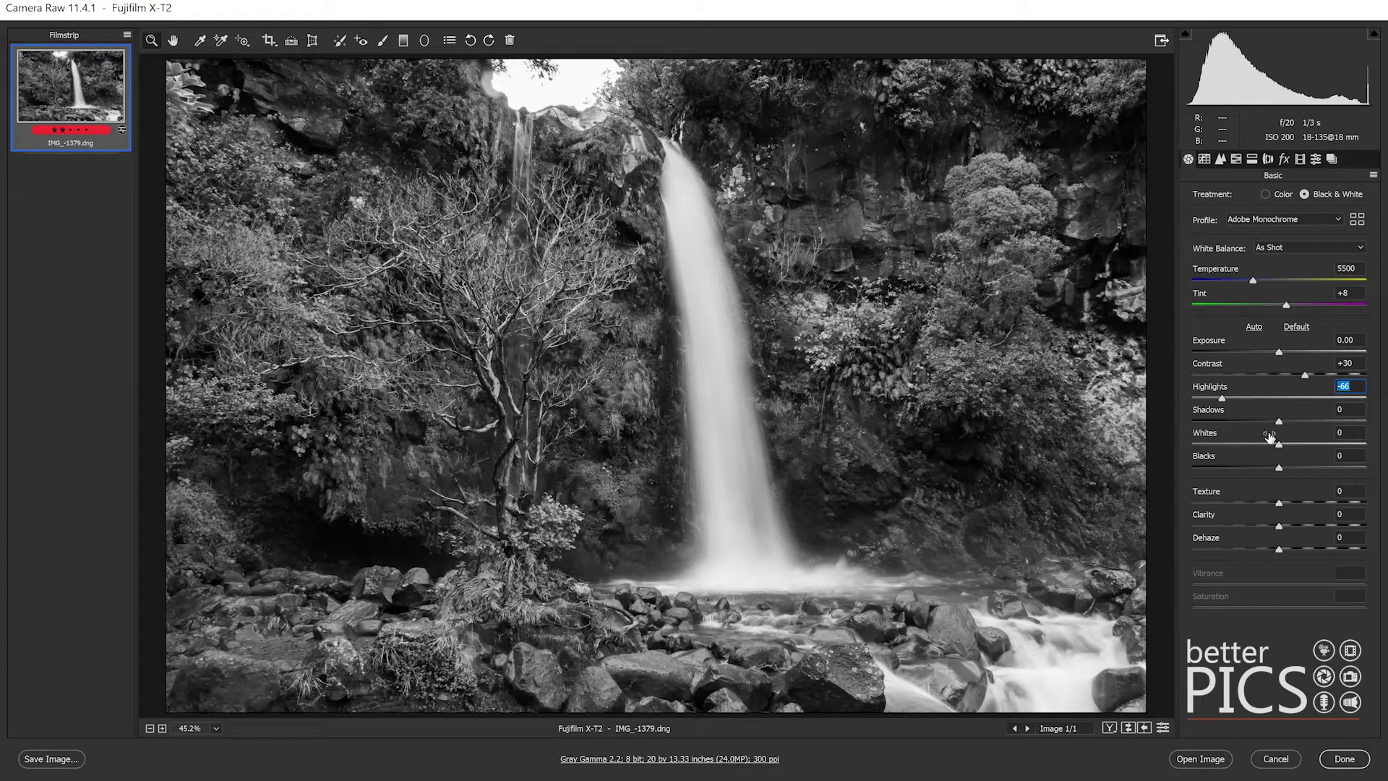
Set the photo's global Clarity to +6
{"action": "left_click", "coordinate": [1279, 422]}
{"action": "left_click_drag", "start_coordinate": [1280, 422], "coordinate": [1280, 422]}
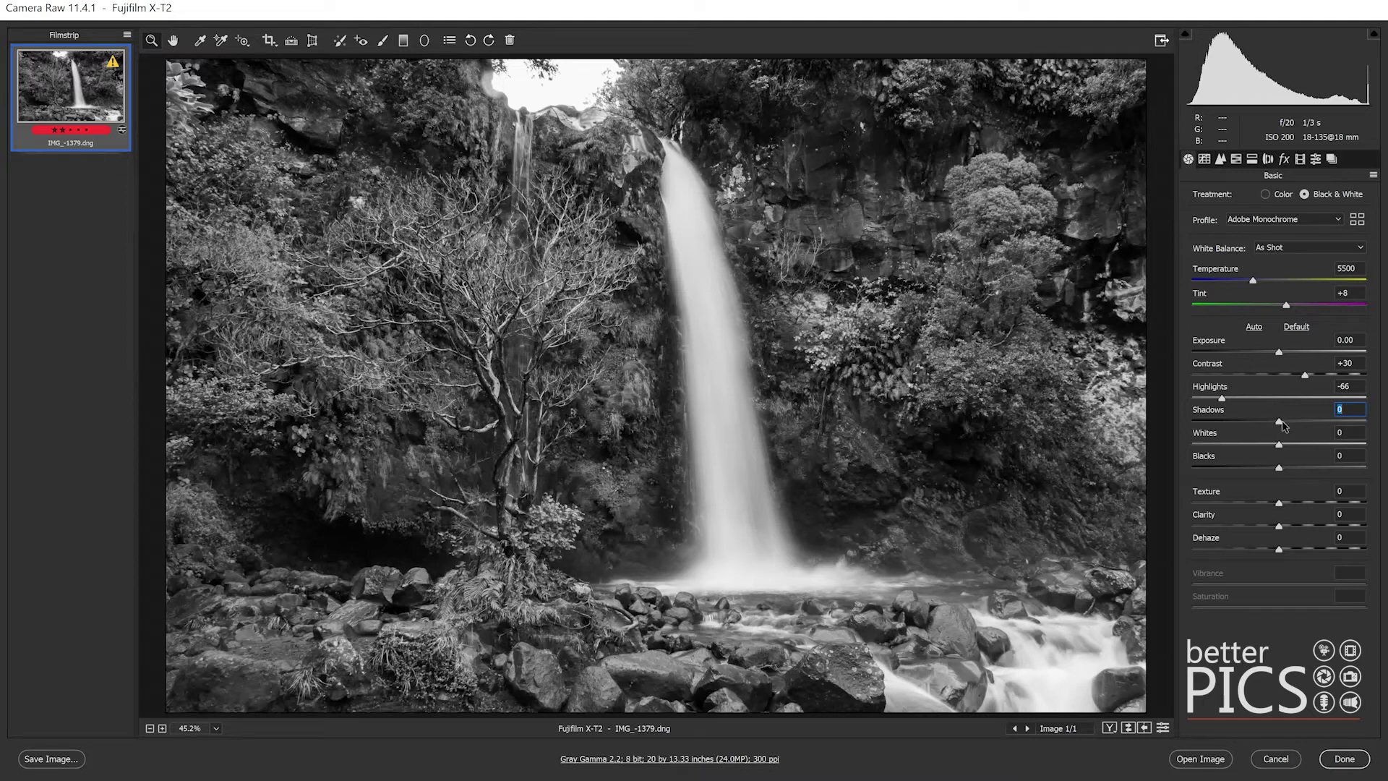
{"action": "left_click", "coordinate": [1287, 526]}
{"action": "left_click_drag", "start_coordinate": [1287, 527], "coordinate": [1285, 532]}
Set the sharpening Amount to 59 and Masking to 92, using the edge mask preview as a guide
{"action": "left_click", "coordinate": [1204, 158]}
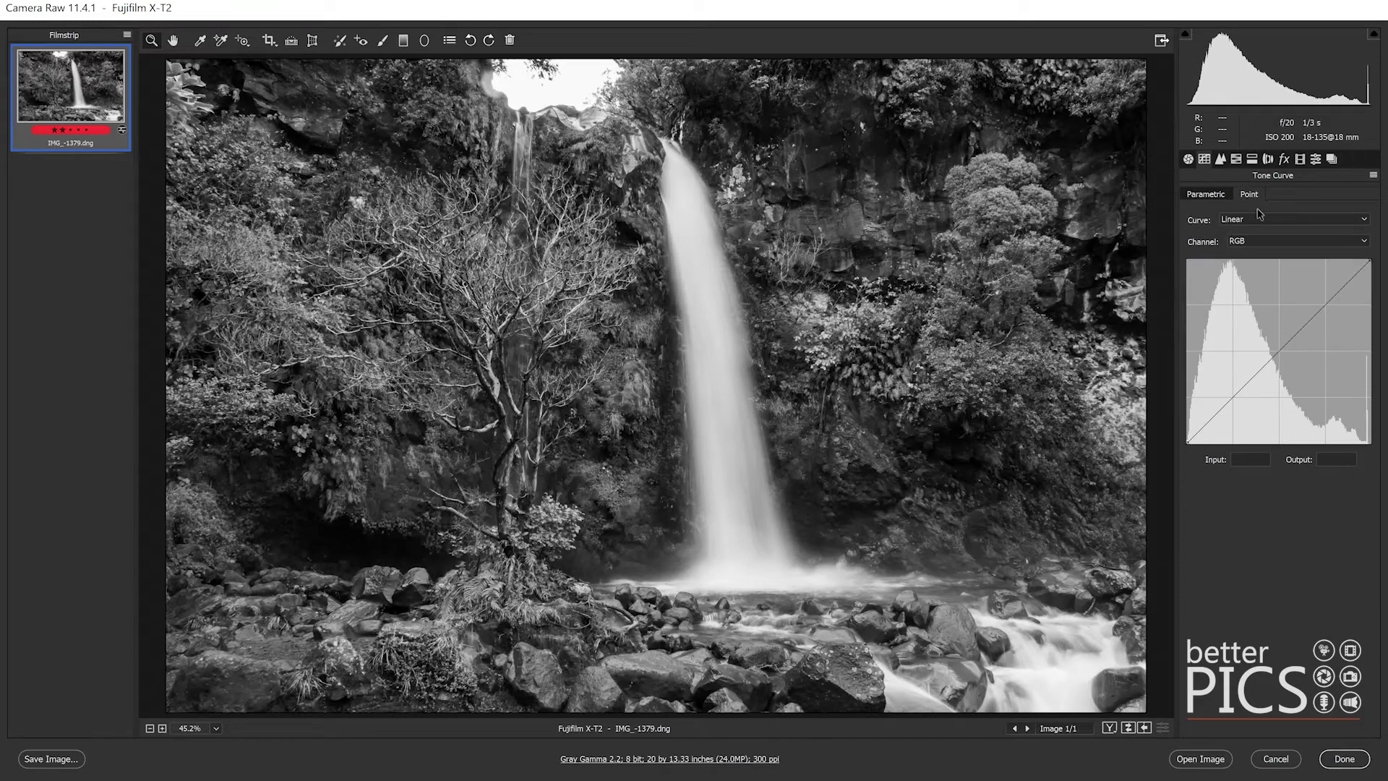
{"action": "left_click", "coordinate": [1220, 160]}
{"action": "left_click", "coordinate": [1259, 220]}
{"action": "left_click", "coordinate": [1328, 294], "text": "alt"}
{"action": "left_click_drag", "start_coordinate": [1328, 295], "coordinate": [1351, 296]}
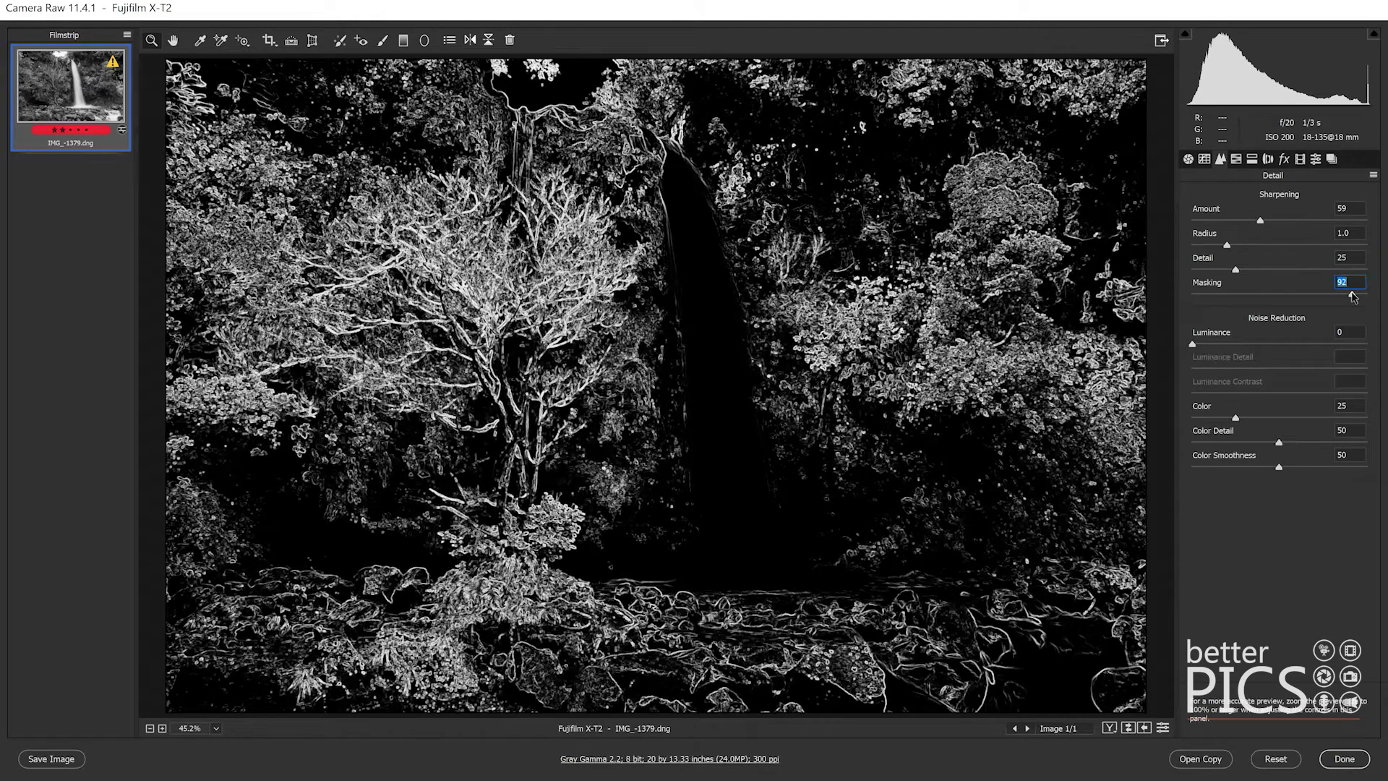
{"action": "left_click_drag", "start_coordinate": [1352, 296], "coordinate": [1352, 297]}
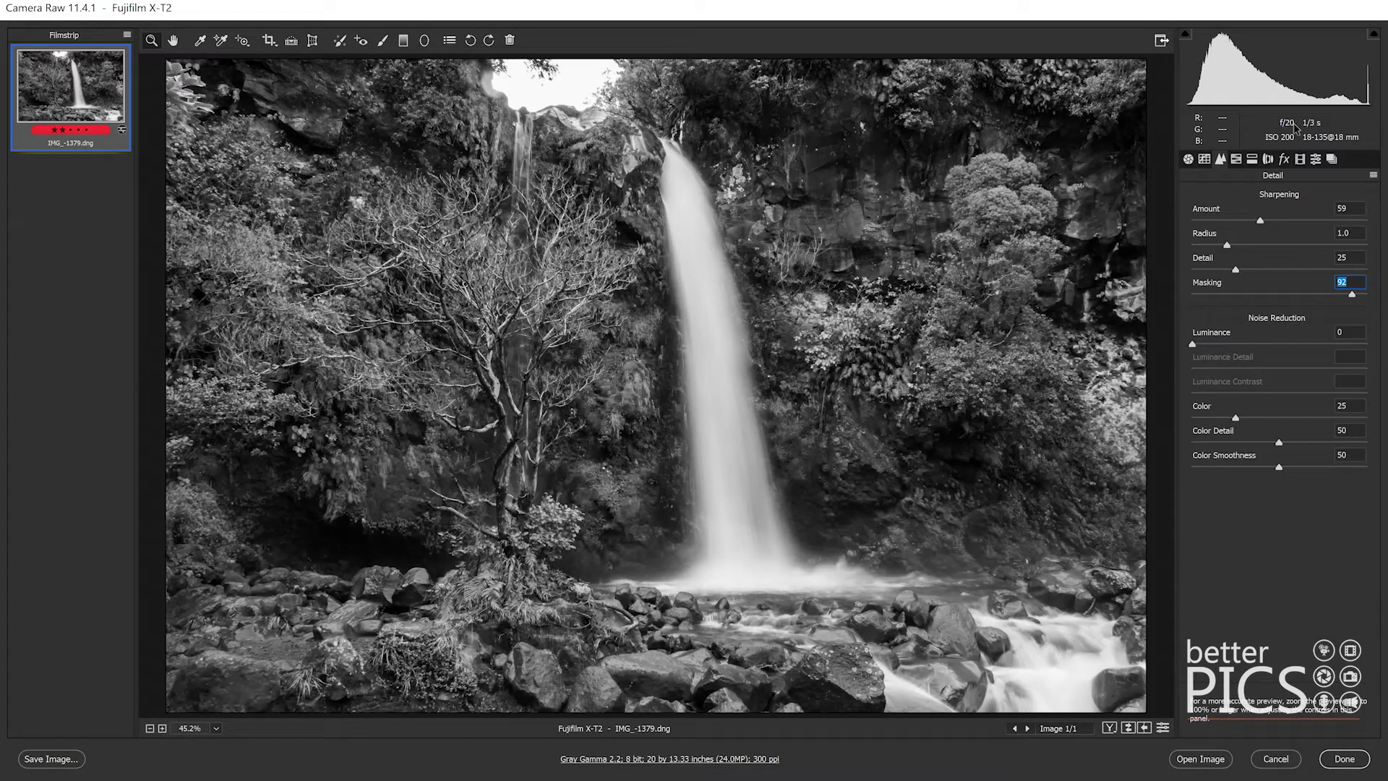
Check the lens correction settings, and cycle the before/after views to compare the original with the monochrome edit
{"action": "left_click", "coordinate": [1267, 160]}
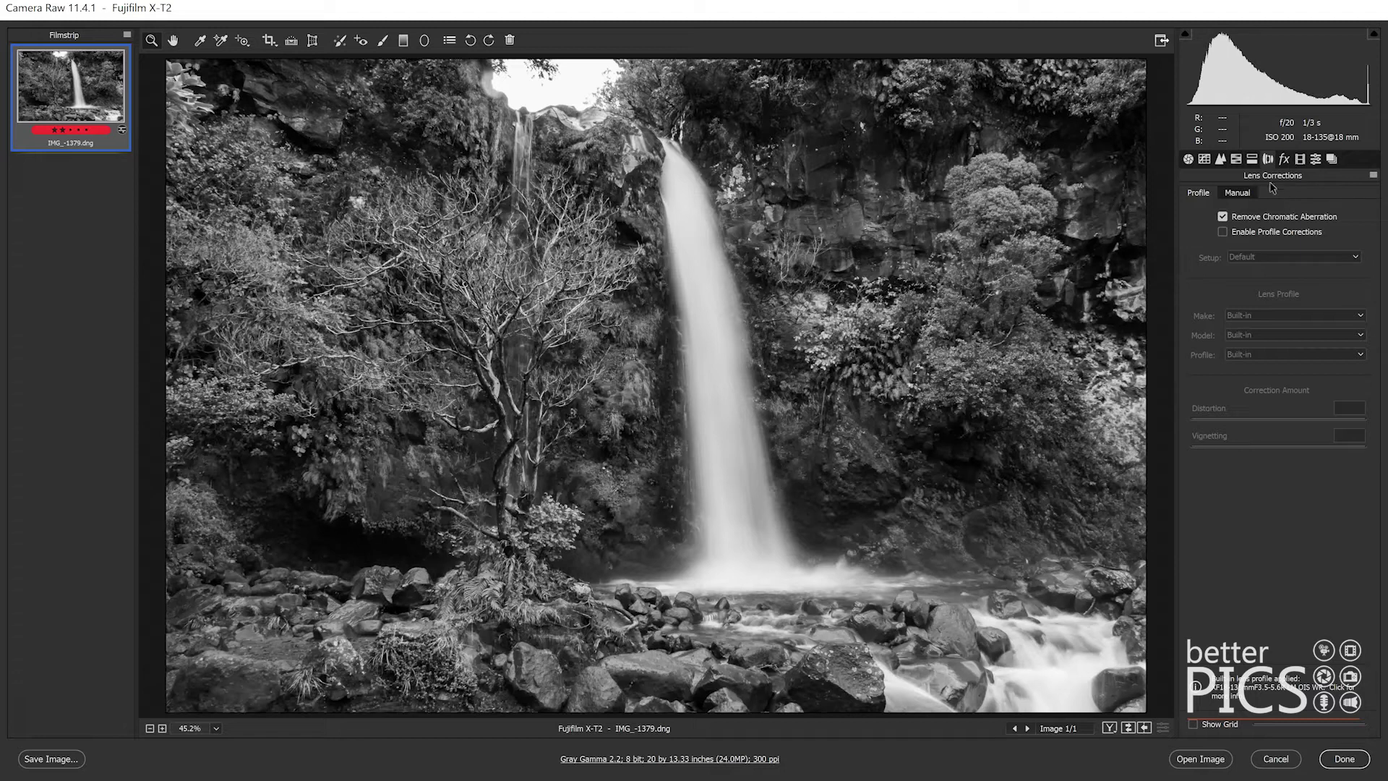
{"action": "left_click", "coordinate": [1189, 160]}
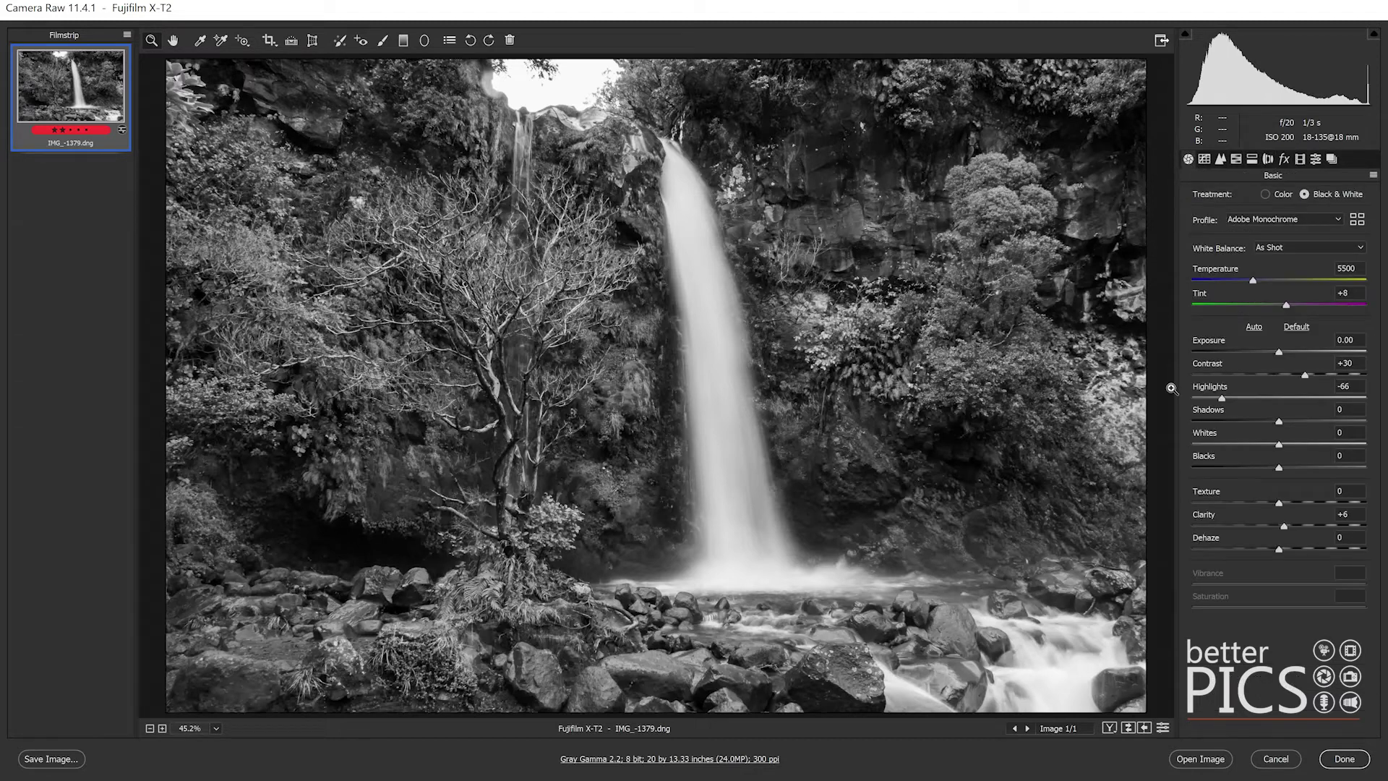
{"action": "left_click", "coordinate": [1110, 728]}
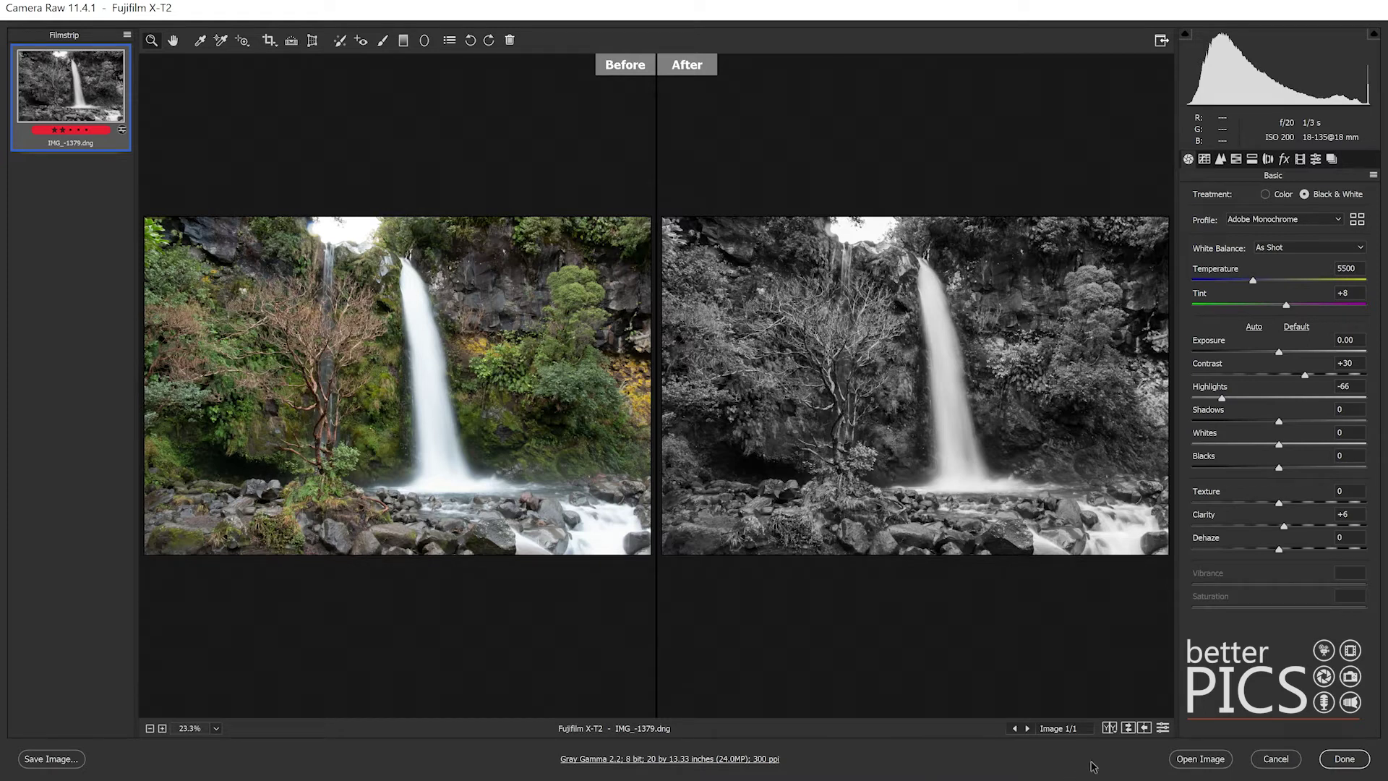
{"action": "left_click", "coordinate": [1113, 729]}
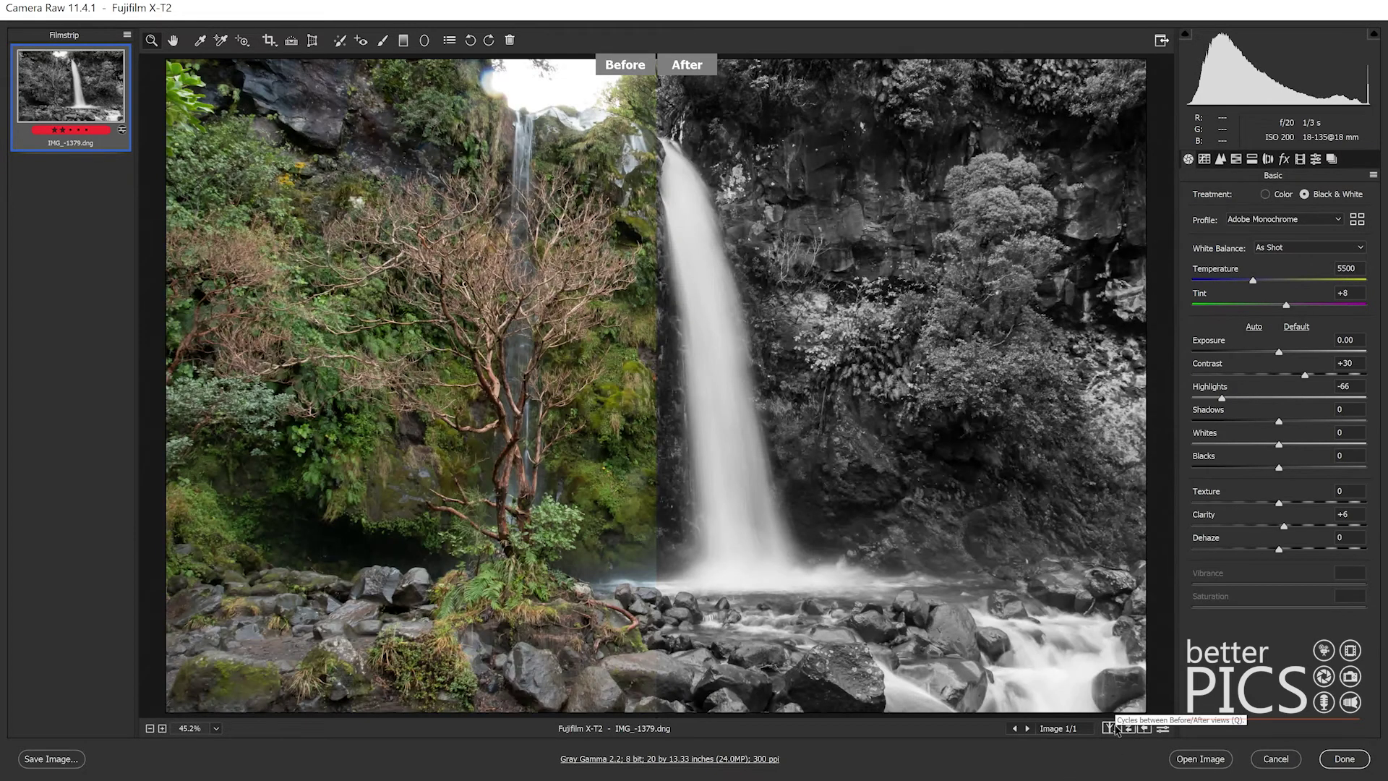
{"action": "left_click", "coordinate": [1110, 728]}
{"action": "left_click", "coordinate": [1110, 728]}
{"action": "left_click", "coordinate": [1110, 728]}
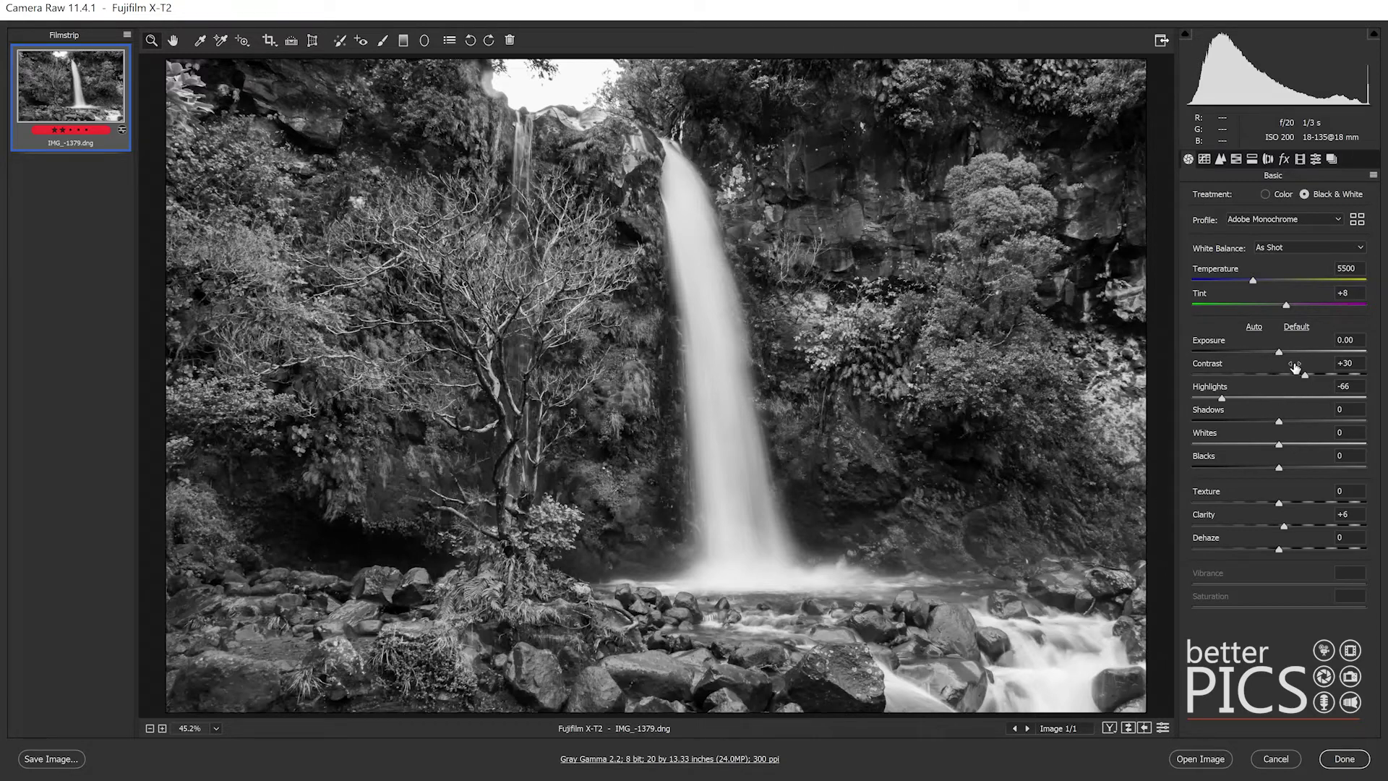
Darken the whole photo by setting Exposure to -0.85 and Highlights to -68
{"action": "left_click", "coordinate": [1265, 353]}
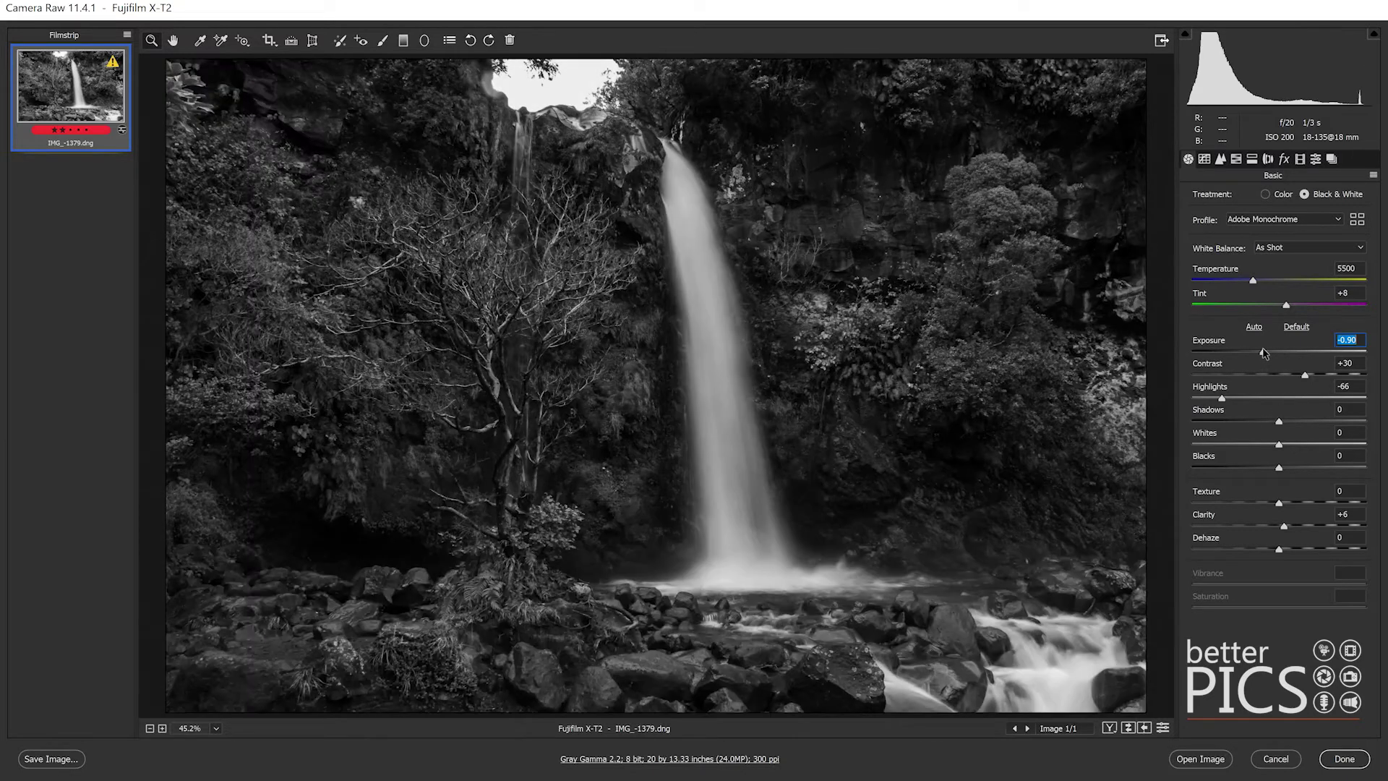
{"action": "left_click_drag", "start_coordinate": [1263, 353], "coordinate": [1272, 353]}
{"action": "left_click_drag", "start_coordinate": [1222, 398], "coordinate": [1220, 399]}
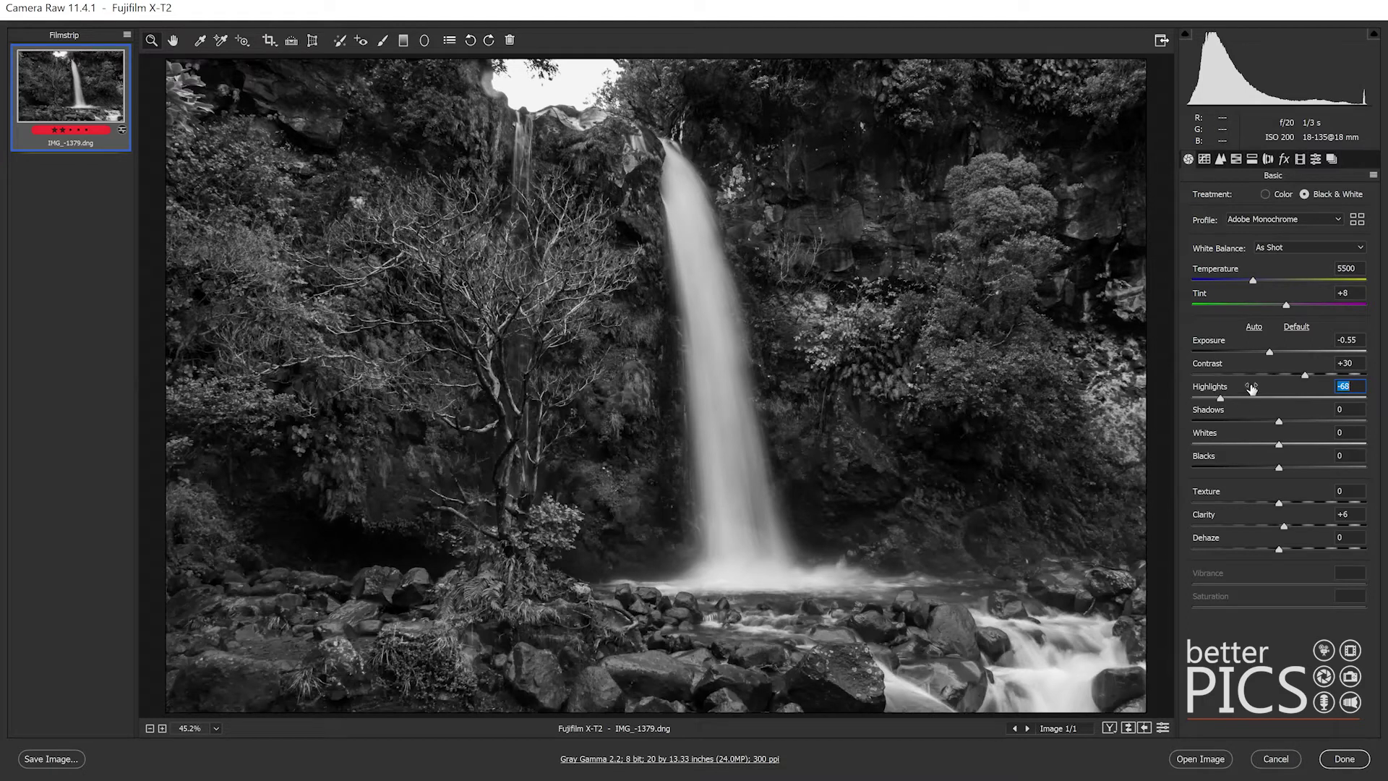
{"action": "left_click", "coordinate": [1267, 353]}
{"action": "left_click_drag", "start_coordinate": [1269, 355], "coordinate": [1263, 354]}
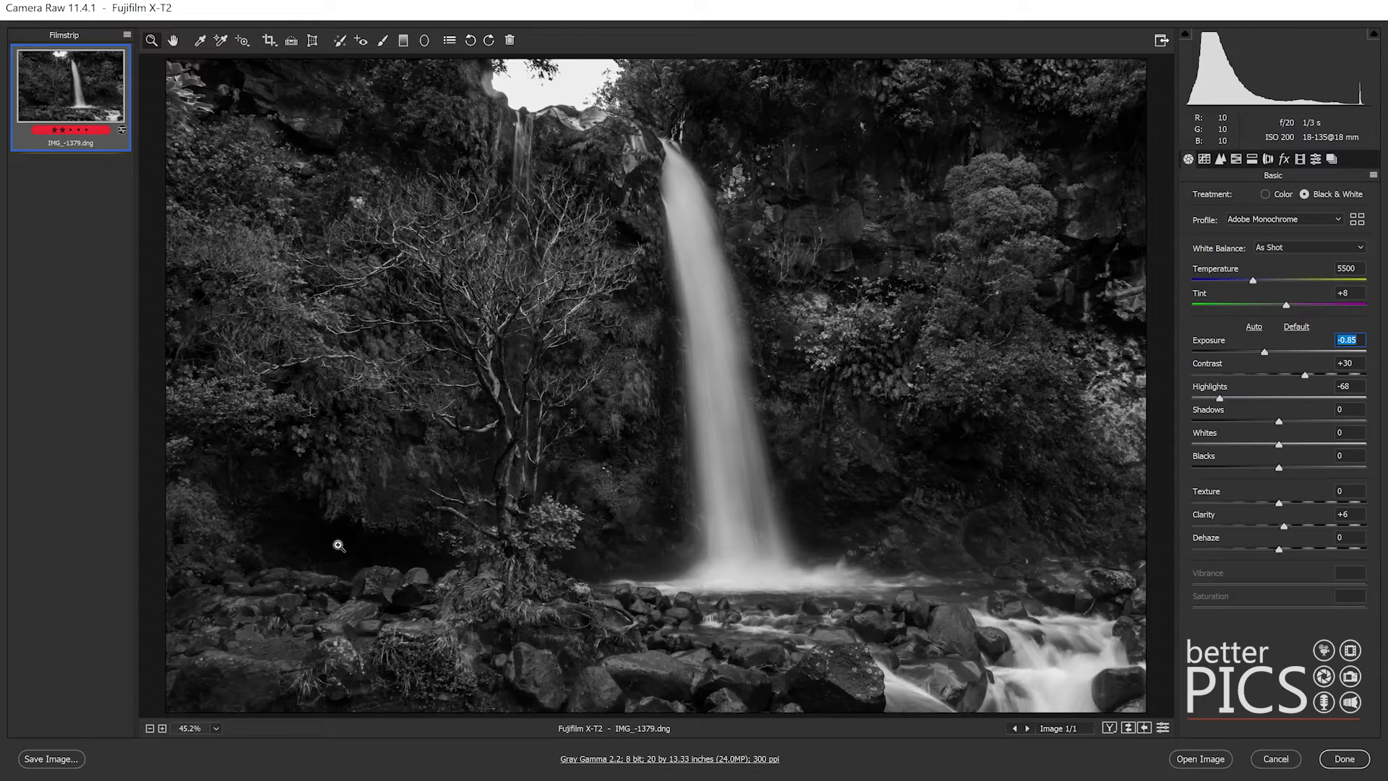
Set the global Shadows to +14 and Exposure to -1.05
{"action": "left_click", "coordinate": [1293, 423]}
{"action": "left_click_drag", "start_coordinate": [1290, 424], "coordinate": [1290, 425]}
{"action": "left_click_drag", "start_coordinate": [1264, 351], "coordinate": [1260, 353]}
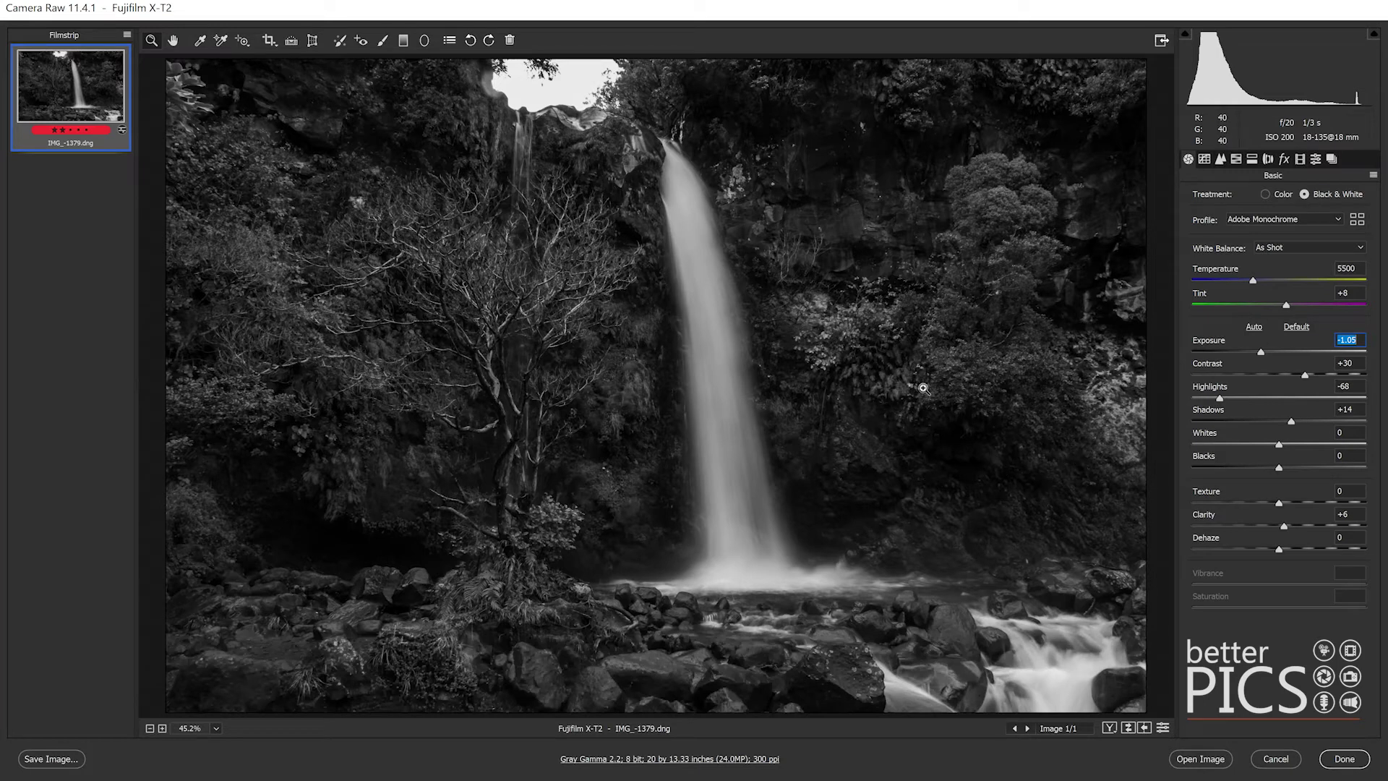
Set up the Adjustment Brush with Exposure +0.25 and reset its Contrast, Highlights and Shadows to 0
{"action": "left_click", "coordinate": [384, 41]}
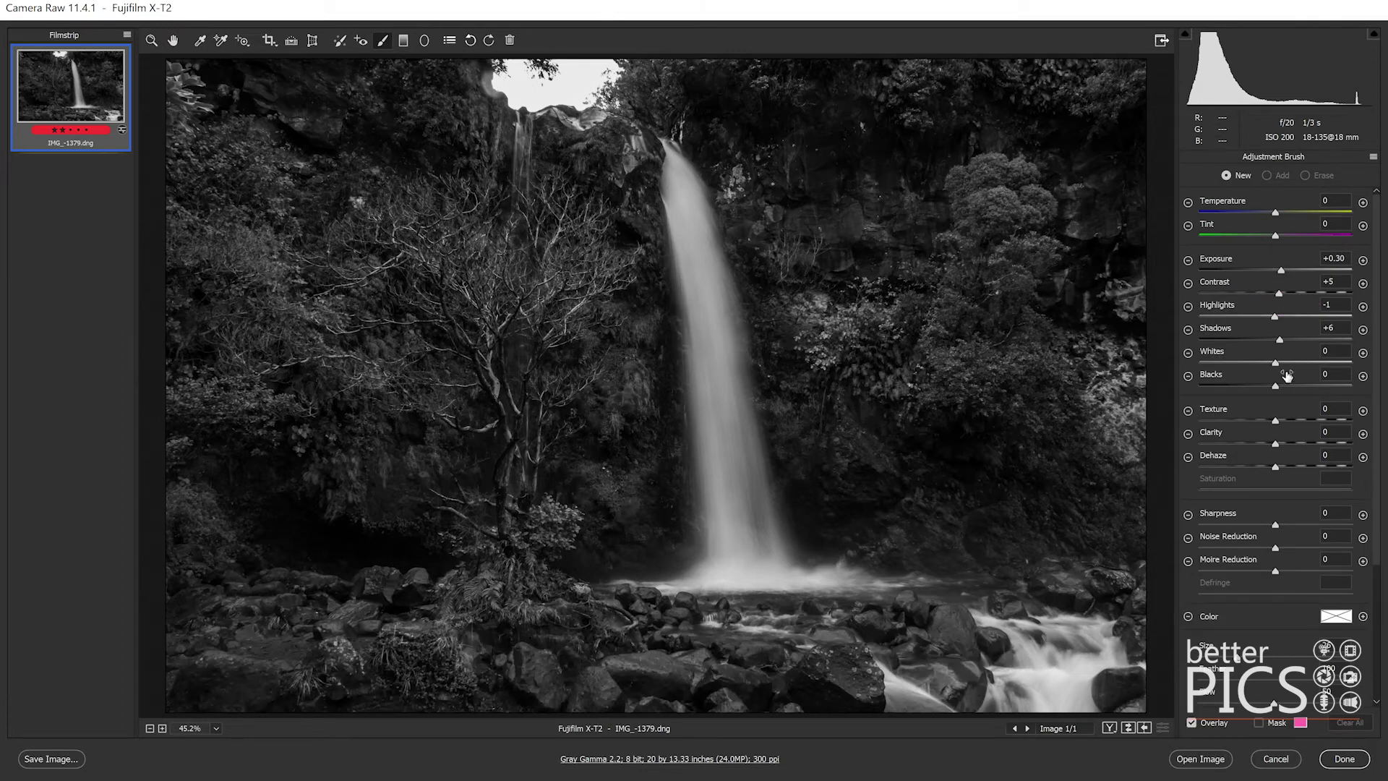
{"action": "double_click", "coordinate": [1280, 340]}
{"action": "double_click", "coordinate": [1275, 318]}
{"action": "double_click", "coordinate": [1279, 294]}
{"action": "left_click", "coordinate": [1280, 272]}
Brighten the large leafy tree right of the waterfall with a smaller brush, painting it in several separate brush adjustments
{"action": "left_click", "coordinate": [1003, 271]}
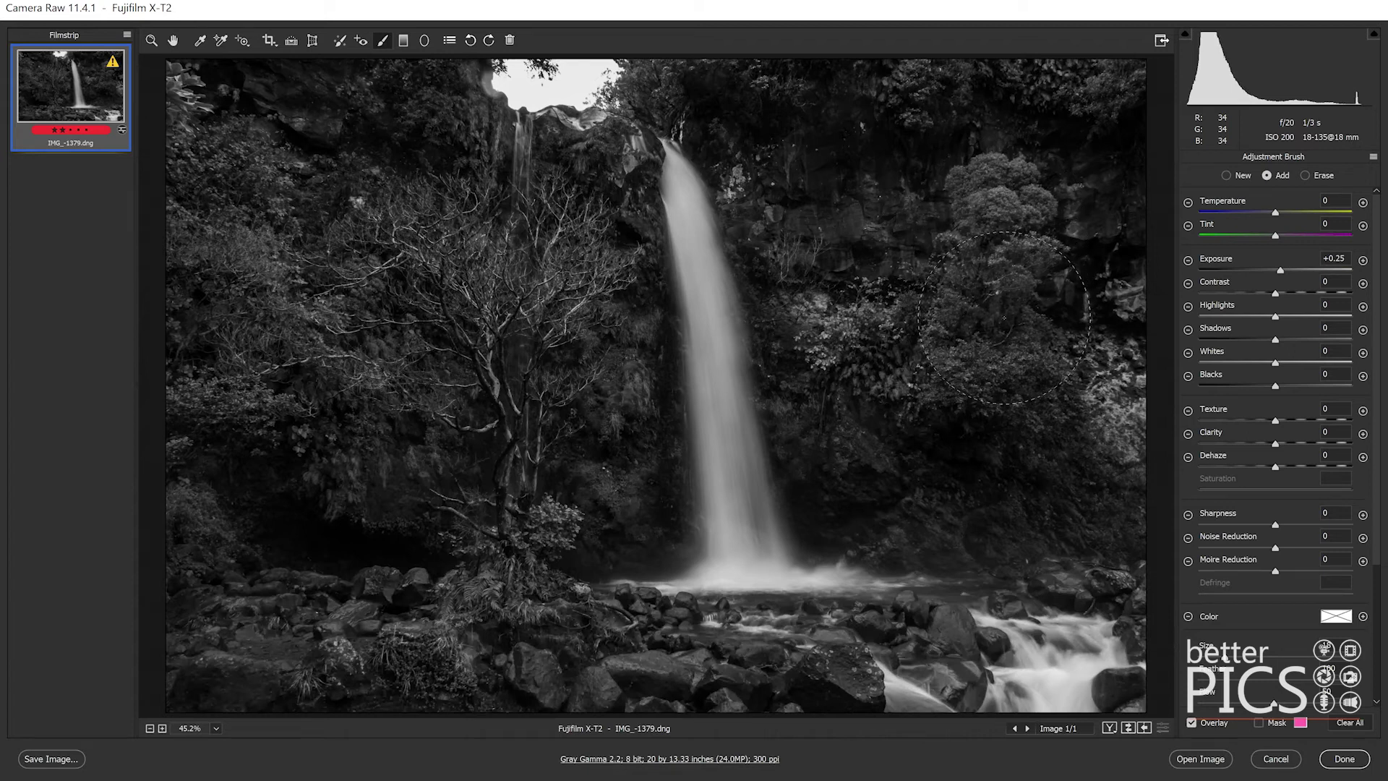
{"action": "key", "text": "bracketleft"}
{"action": "key", "text": "bracketleft"}
{"action": "key", "text": "bracketleft"}
{"action": "key", "text": "bracketleft"}
{"action": "left_click_drag", "start_coordinate": [994, 201], "coordinate": [1001, 237]}
{"action": "left_click_drag", "start_coordinate": [1000, 356], "coordinate": [1000, 362]}
{"action": "key", "text": "n"}
{"action": "left_click_drag", "start_coordinate": [1008, 244], "coordinate": [993, 346]}
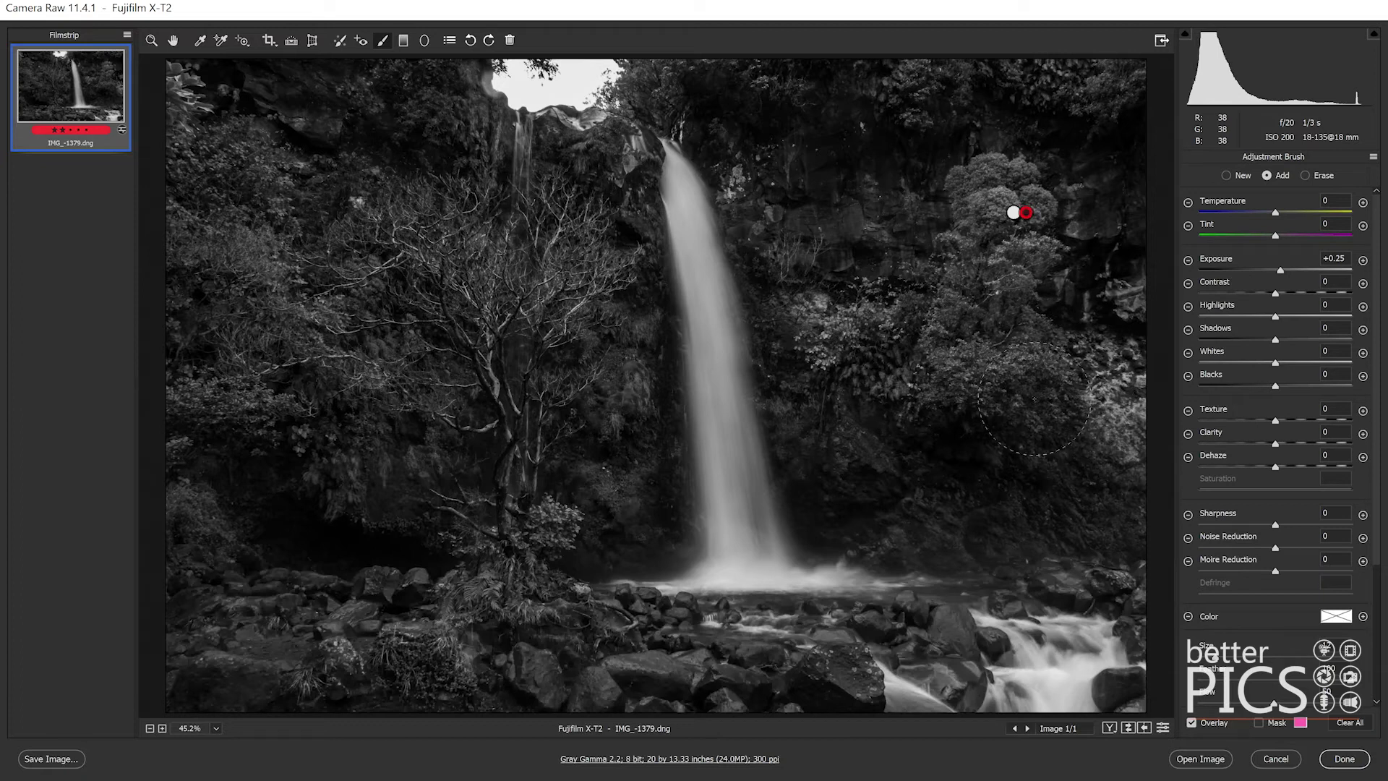
{"action": "key", "text": "n"}
{"action": "left_click", "coordinate": [963, 304]}
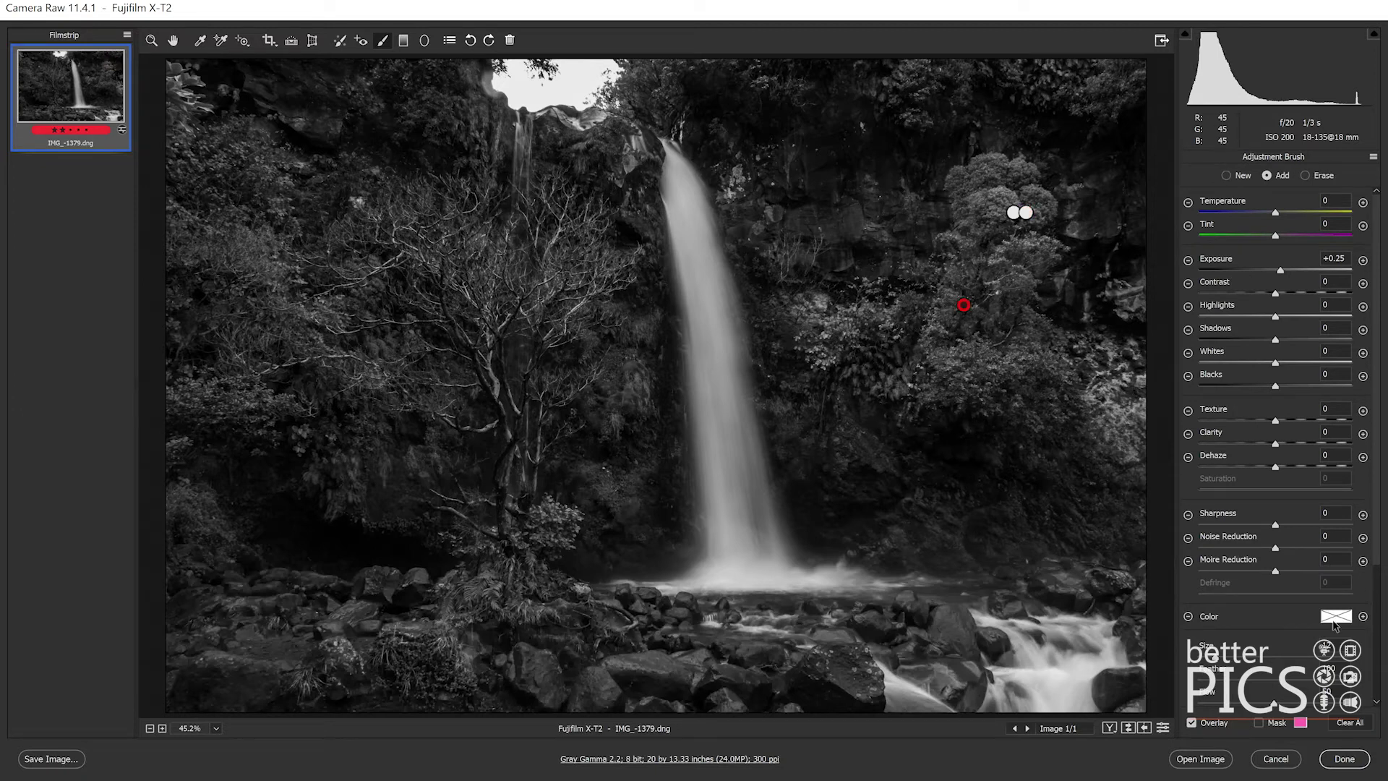
Hide the brush overlay and paint the brightening over the foliage beside the waterfall, the bare tree and the rocks below it
{"action": "left_click", "coordinate": [1216, 726]}
{"action": "left_click_drag", "start_coordinate": [839, 338], "coordinate": [853, 341]}
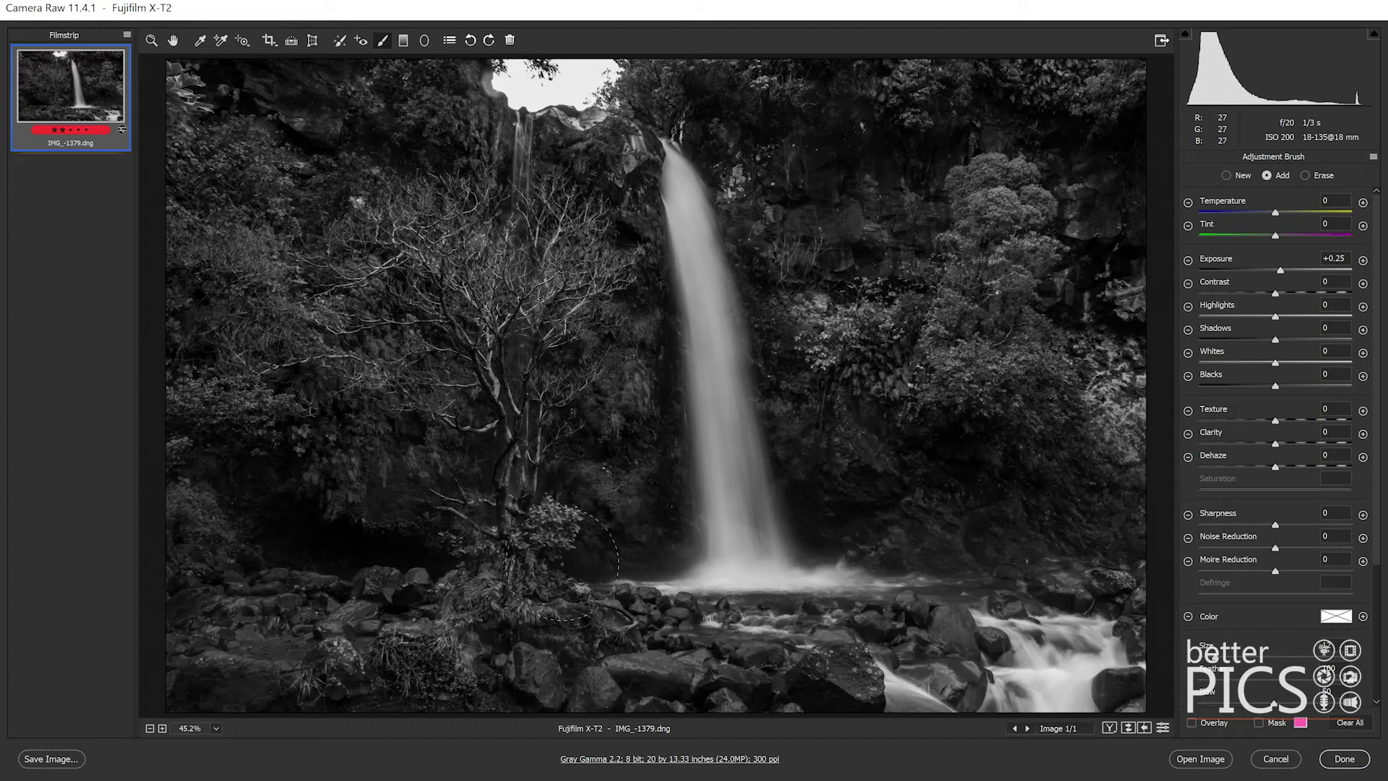
{"action": "left_click_drag", "start_coordinate": [510, 357], "coordinate": [450, 259]}
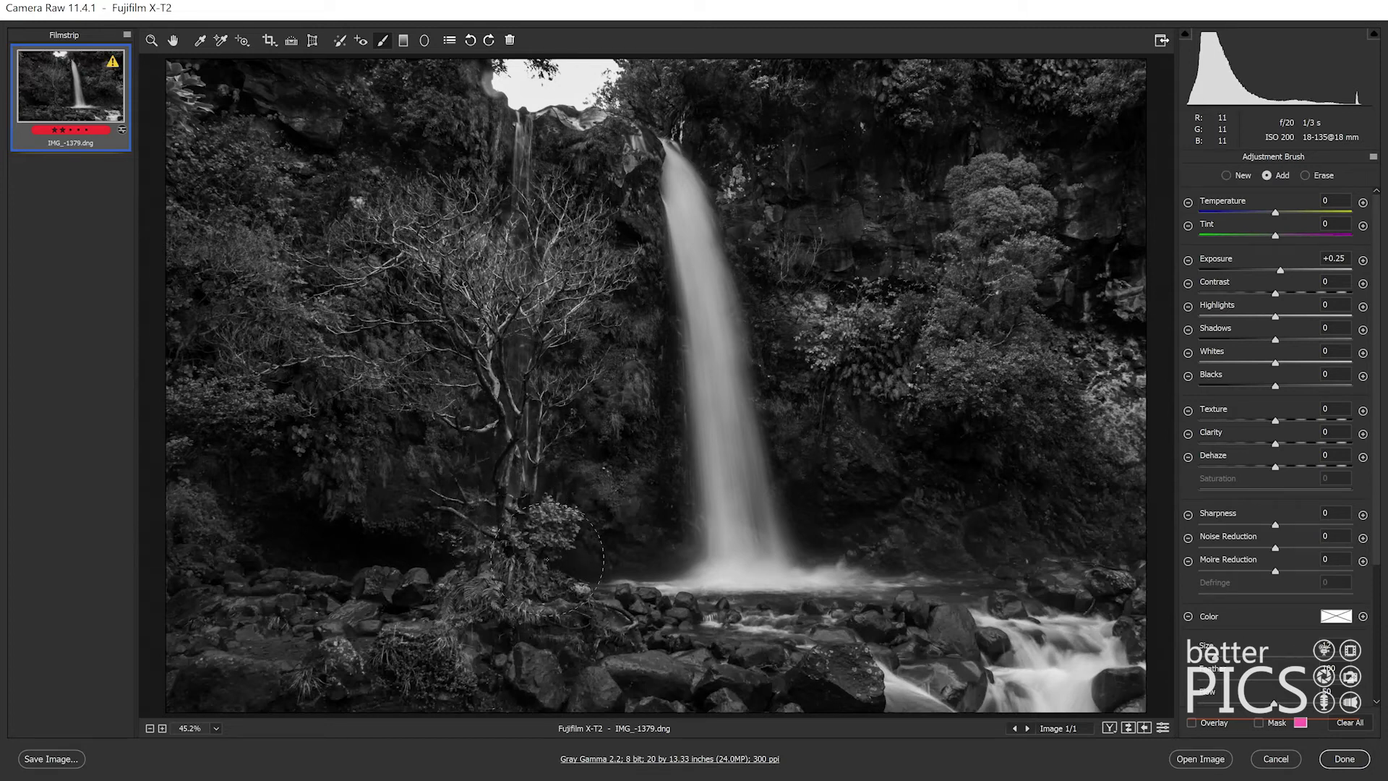
{"action": "left_click_drag", "start_coordinate": [497, 614], "coordinate": [387, 659]}
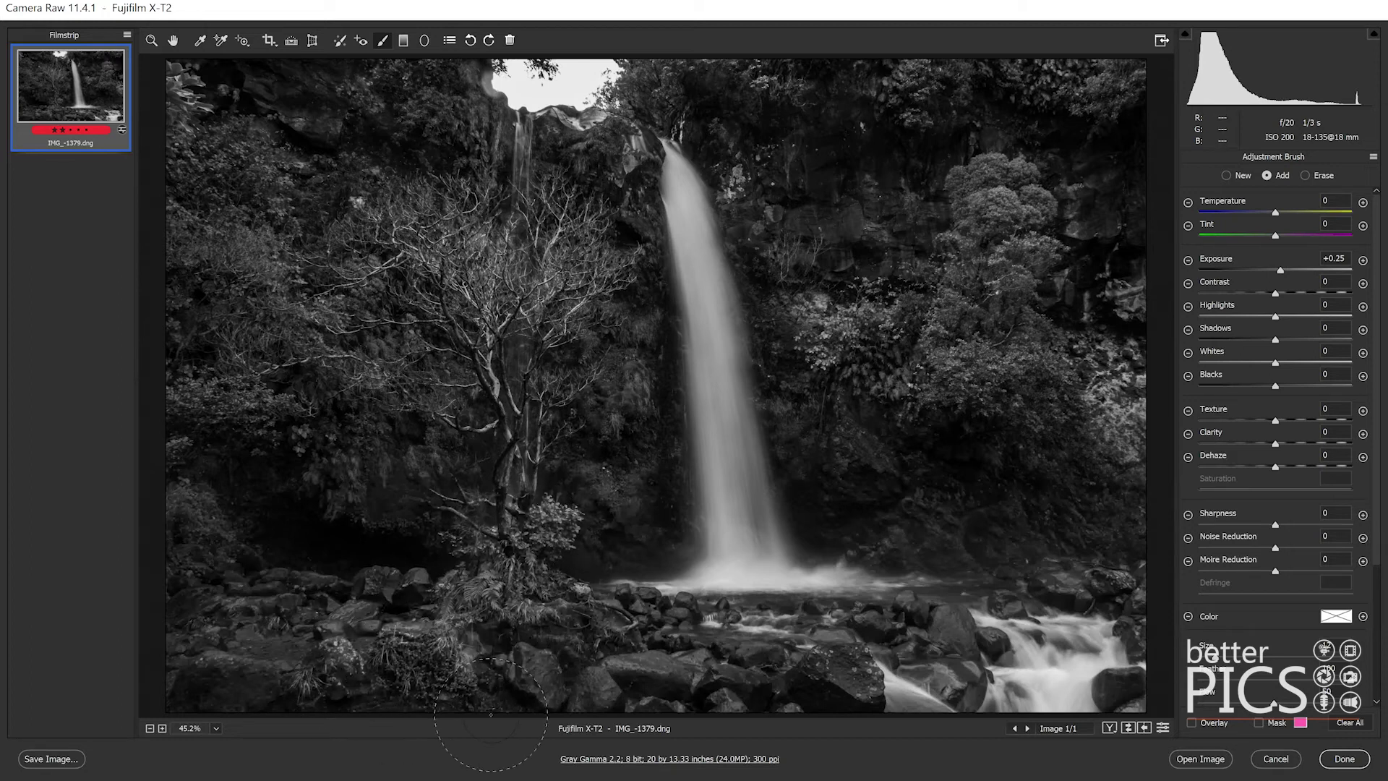
{"action": "mouse_move", "coordinate": [505, 640]}
{"action": "left_mouse_down"}
{"action": "mouse_move", "coordinate": [587, 633]}
{"action": "mouse_move", "coordinate": [339, 663]}
{"action": "left_mouse_up"}
{"action": "left_click_drag", "start_coordinate": [501, 250], "coordinate": [526, 278]}
Brush the brightening over the photo's upper-left foliage and the cliff and vegetation to the right of the waterfall
{"action": "left_click", "coordinate": [516, 265], "text": "ctrl"}
{"action": "left_click", "coordinate": [514, 264], "text": "ctrl"}
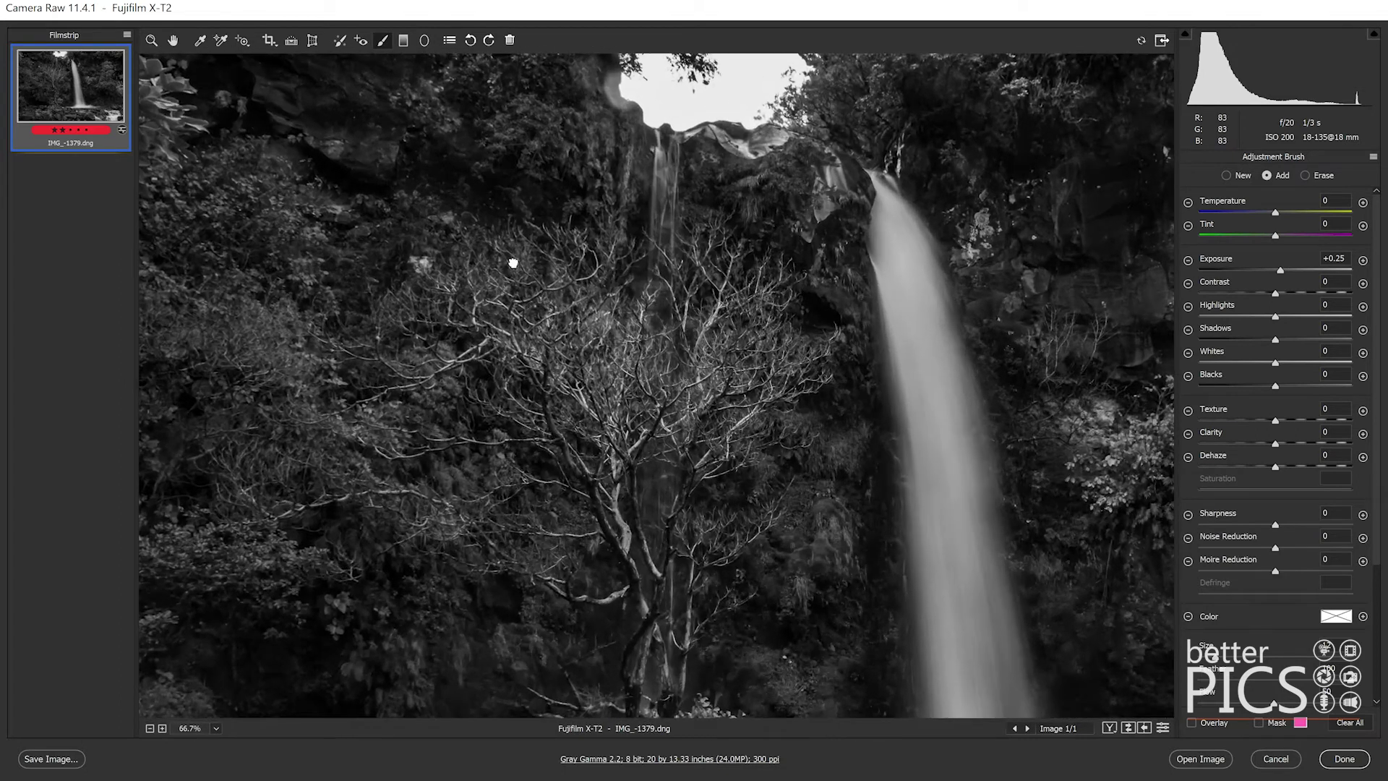
{"action": "left_click", "coordinate": [513, 264], "text": "ctrl"}
{"action": "left_click_drag", "start_coordinate": [715, 496], "coordinate": [700, 211]}
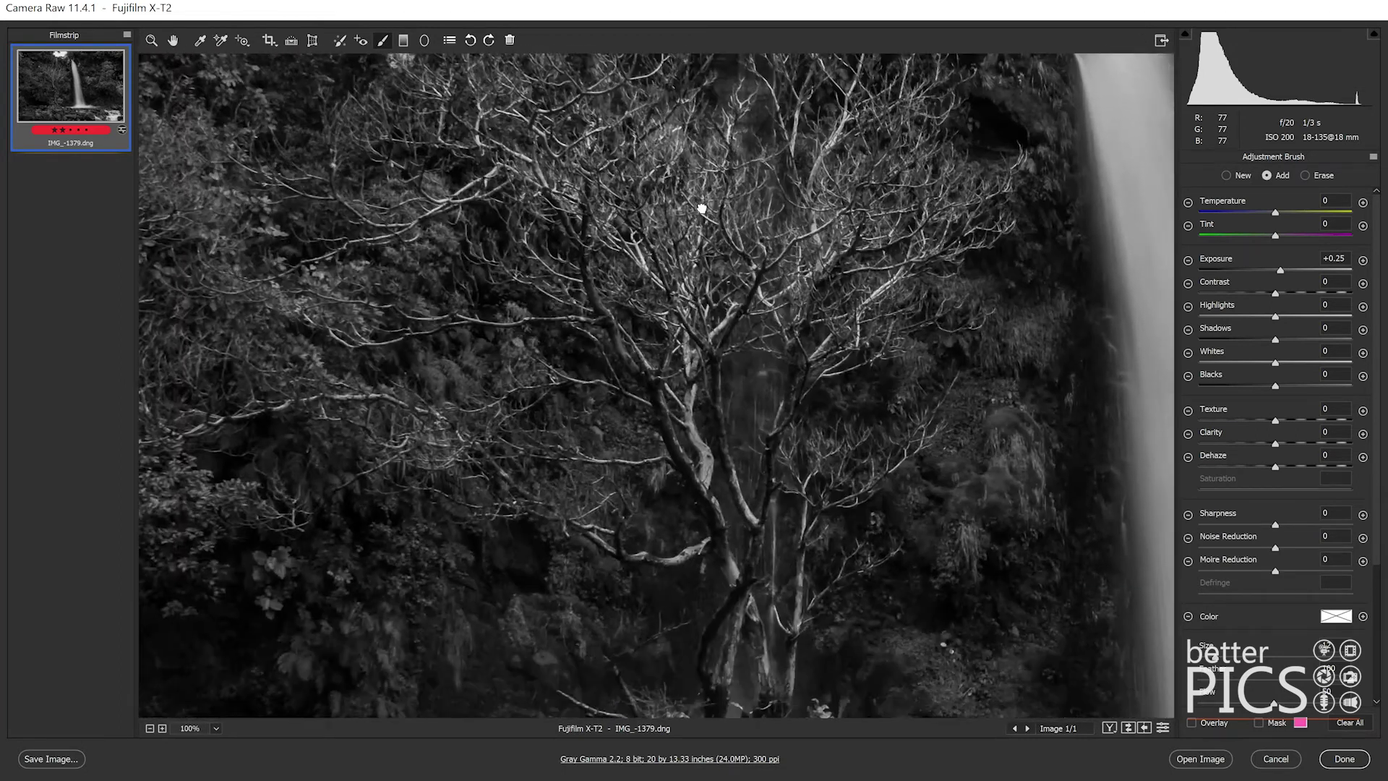
{"action": "left_click_drag", "start_coordinate": [774, 318], "coordinate": [690, 466]}
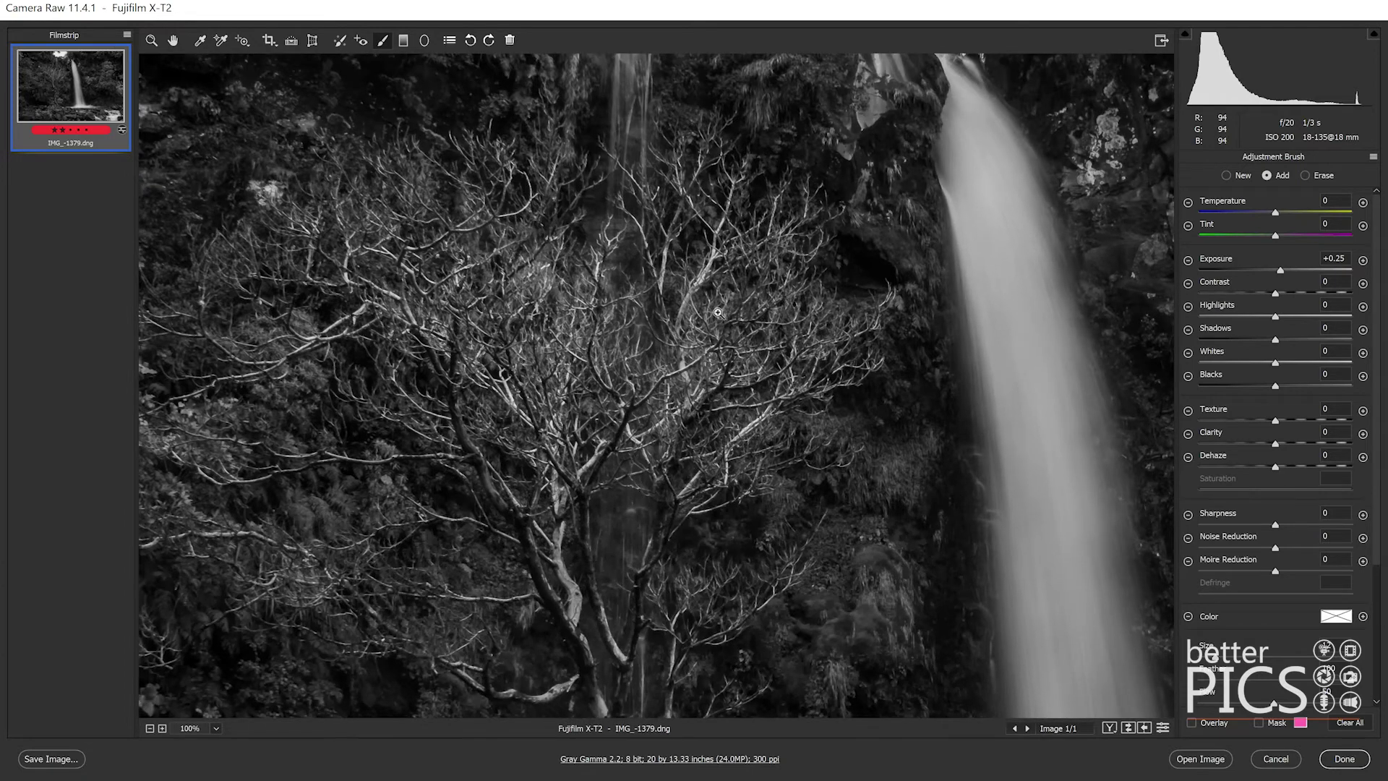
{"action": "key", "text": "ctrl+plus"}
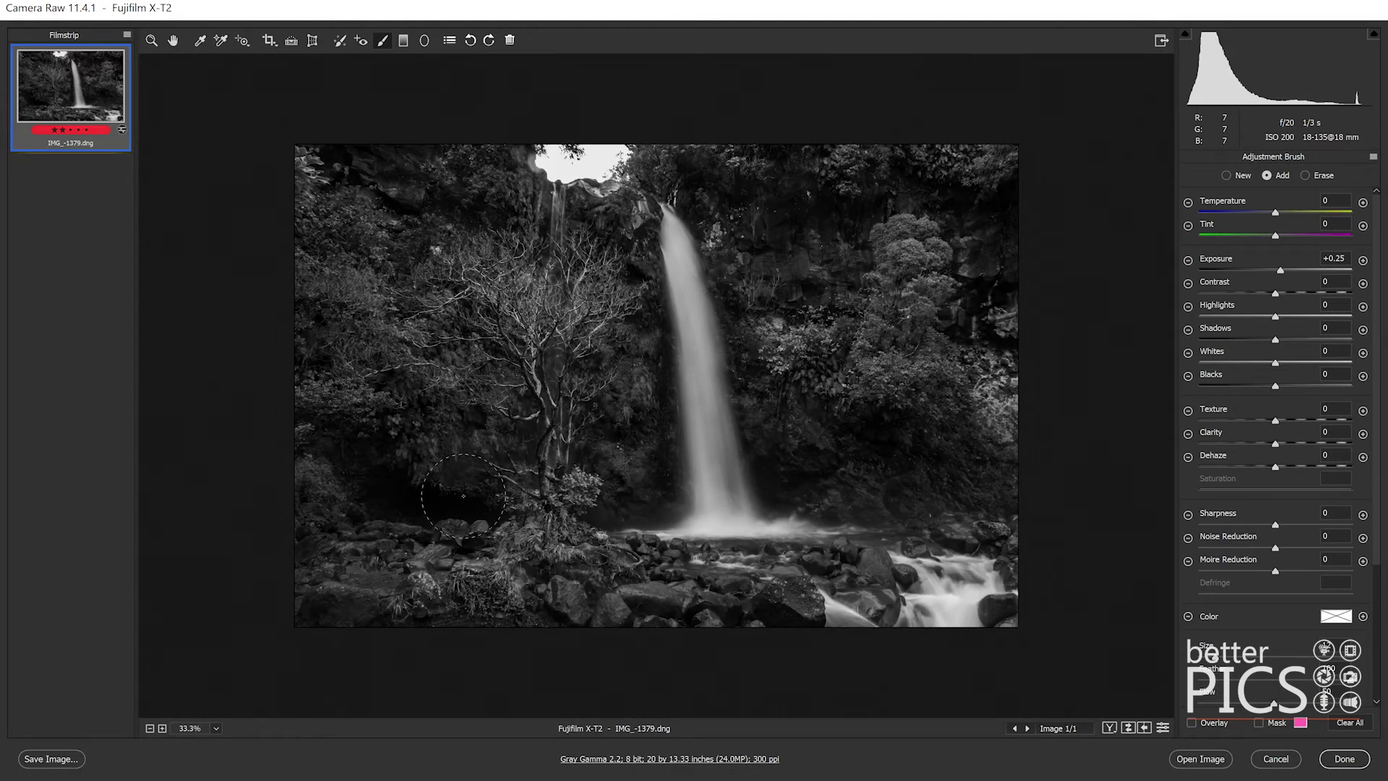
{"action": "mouse_move", "coordinate": [354, 199]}
{"action": "left_mouse_down"}
{"action": "mouse_move", "coordinate": [408, 228]}
{"action": "mouse_move", "coordinate": [361, 194]}
{"action": "mouse_move", "coordinate": [341, 215]}
{"action": "left_mouse_up"}
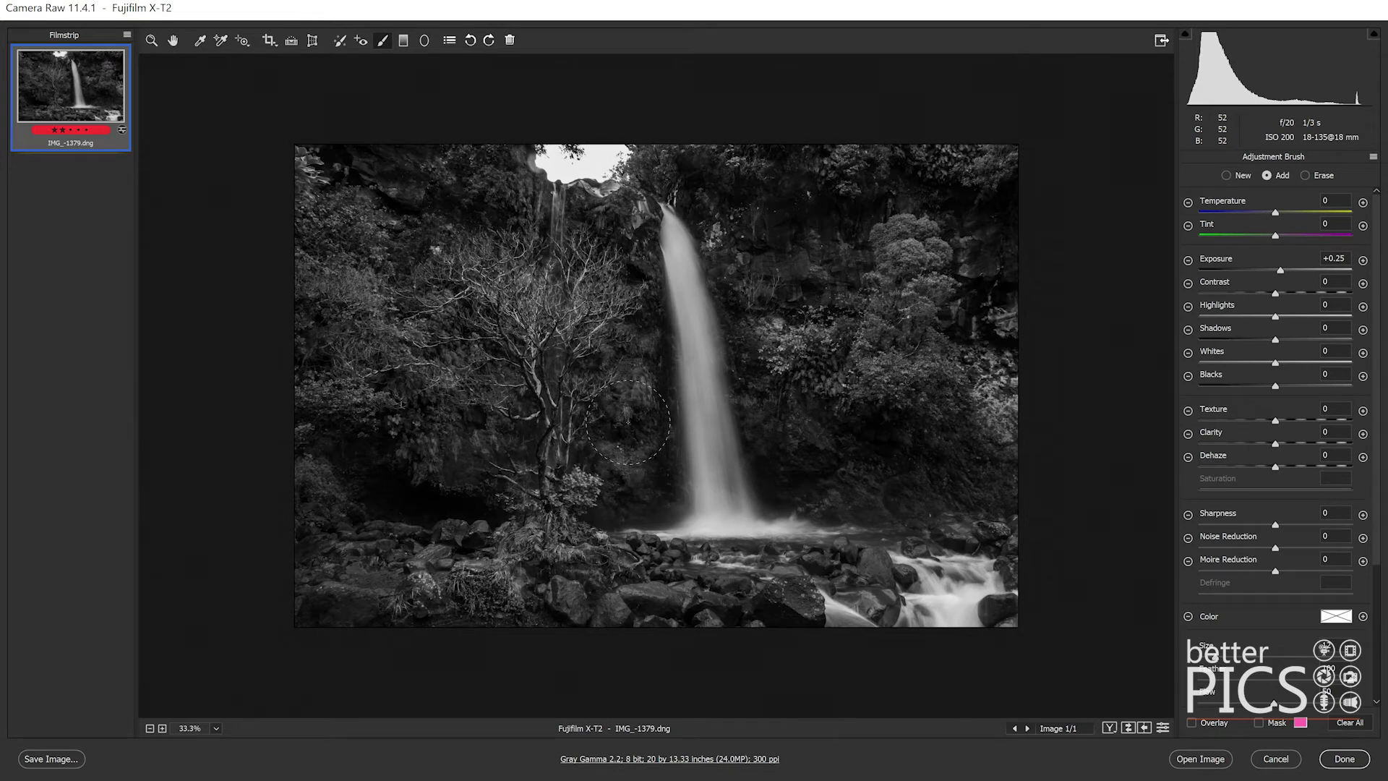
{"action": "mouse_move", "coordinate": [780, 458]}
{"action": "left_mouse_down"}
{"action": "mouse_move", "coordinate": [809, 463]}
{"action": "mouse_move", "coordinate": [823, 434]}
{"action": "mouse_move", "coordinate": [794, 460]}
{"action": "mouse_move", "coordinate": [818, 465]}
{"action": "mouse_move", "coordinate": [829, 439]}
{"action": "mouse_move", "coordinate": [818, 429]}
{"action": "mouse_move", "coordinate": [799, 451]}
{"action": "mouse_move", "coordinate": [839, 472]}
{"action": "mouse_move", "coordinate": [830, 448]}
{"action": "mouse_move", "coordinate": [797, 449]}
{"action": "left_mouse_up"}
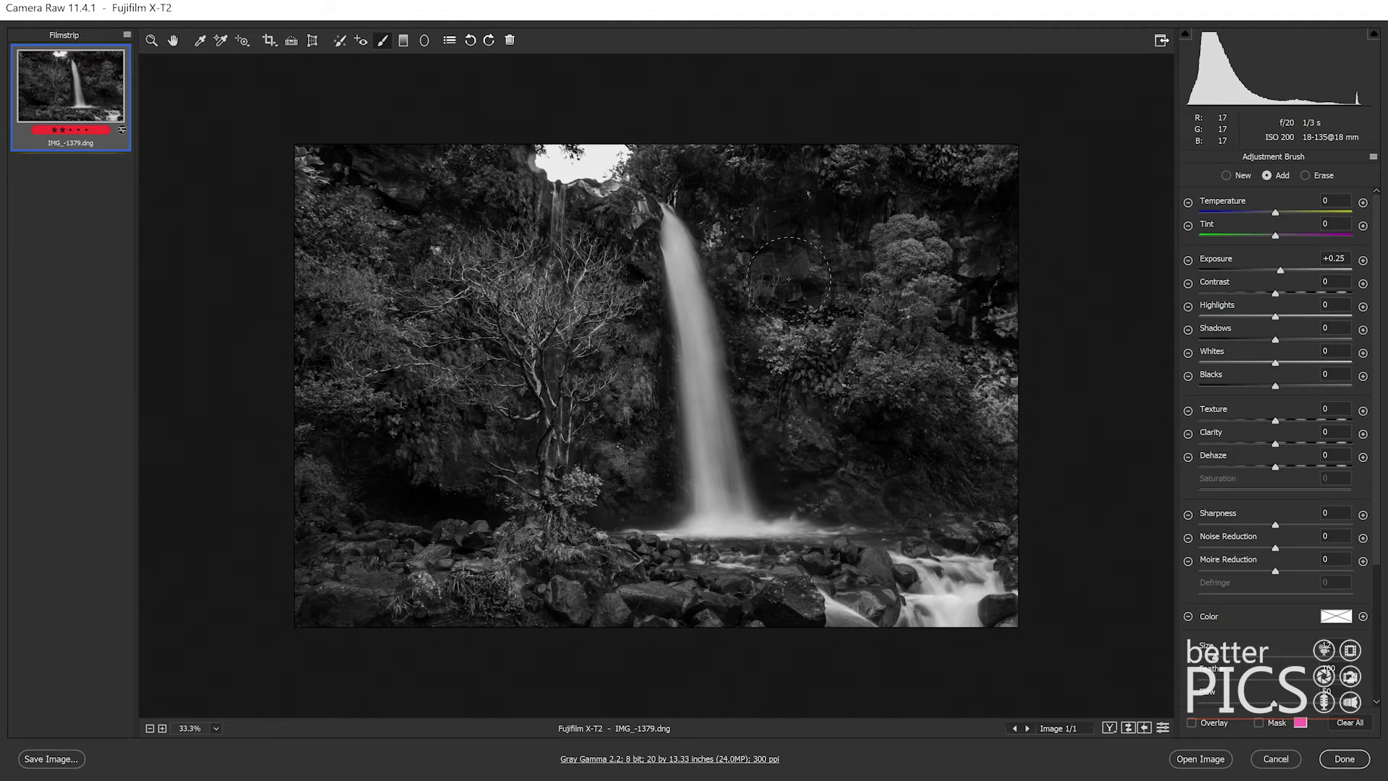
{"action": "left_click_drag", "start_coordinate": [792, 207], "coordinate": [793, 169]}
{"action": "mouse_move", "coordinate": [943, 232]}
{"action": "left_mouse_down"}
{"action": "mouse_move", "coordinate": [993, 220]}
{"action": "mouse_move", "coordinate": [991, 252]}
{"action": "mouse_move", "coordinate": [1002, 240]}
{"action": "mouse_move", "coordinate": [993, 267]}
{"action": "mouse_move", "coordinate": [939, 258]}
{"action": "mouse_move", "coordinate": [911, 337]}
{"action": "mouse_move", "coordinate": [908, 428]}
{"action": "mouse_move", "coordinate": [885, 433]}
{"action": "mouse_move", "coordinate": [897, 461]}
{"action": "mouse_move", "coordinate": [888, 450]}
{"action": "mouse_move", "coordinate": [883, 560]}
{"action": "left_mouse_up"}
Brush the brightening over the foreground rocks and up the foliage along the photo's left edge
{"action": "mouse_move", "coordinate": [774, 575]}
{"action": "left_mouse_down"}
{"action": "mouse_move", "coordinate": [654, 592]}
{"action": "mouse_move", "coordinate": [581, 571]}
{"action": "mouse_move", "coordinate": [699, 615]}
{"action": "left_mouse_up"}
{"action": "left_click_drag", "start_coordinate": [871, 567], "coordinate": [793, 584]}
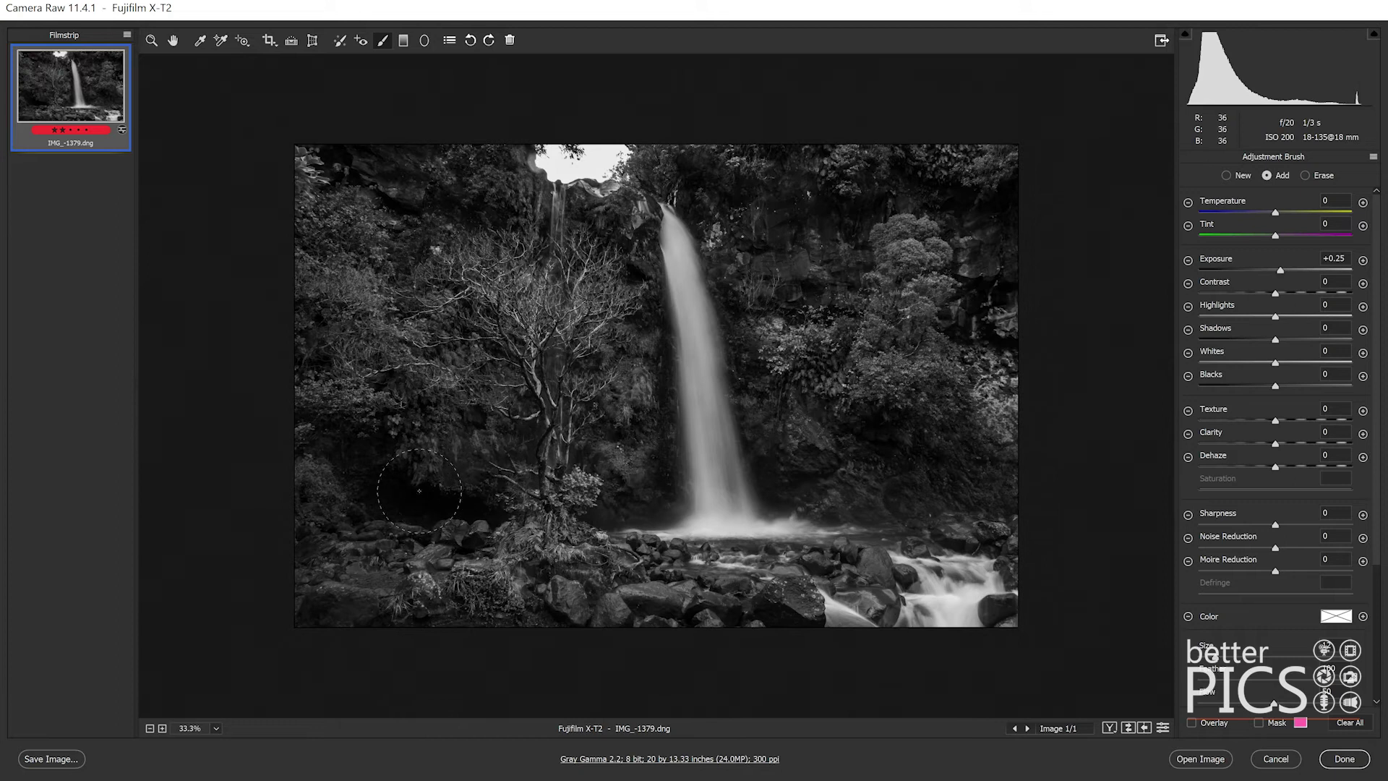
{"action": "mouse_move", "coordinate": [346, 542]}
{"action": "left_mouse_down"}
{"action": "mouse_move", "coordinate": [348, 497]}
{"action": "mouse_move", "coordinate": [319, 484]}
{"action": "mouse_move", "coordinate": [345, 218]}
{"action": "left_mouse_up"}
Raise the global Clarity to +15 and inspect the cliff and foliage right of the waterfall at 100%
{"action": "left_click", "coordinate": [151, 39]}
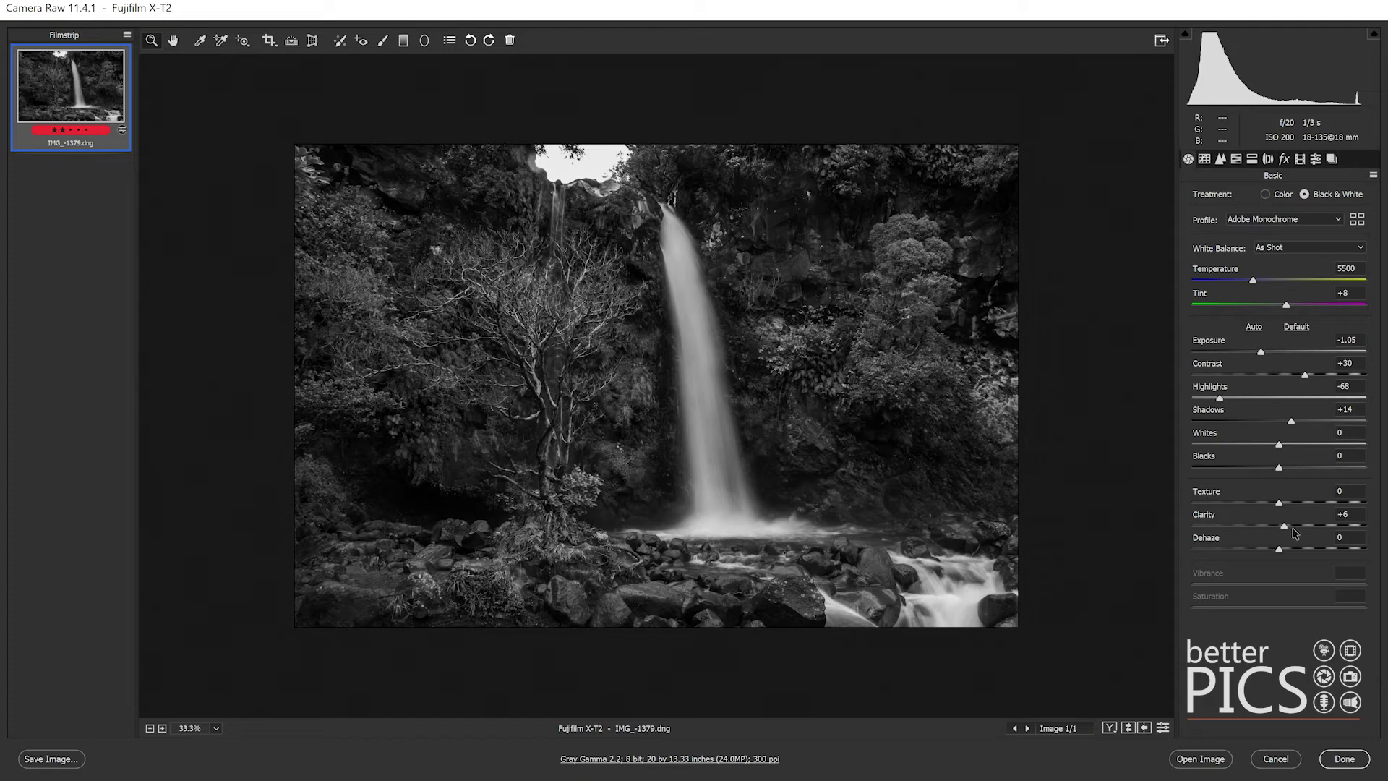
{"action": "left_click_drag", "start_coordinate": [1292, 527], "coordinate": [1296, 526]}
{"action": "left_click", "coordinate": [838, 298]}
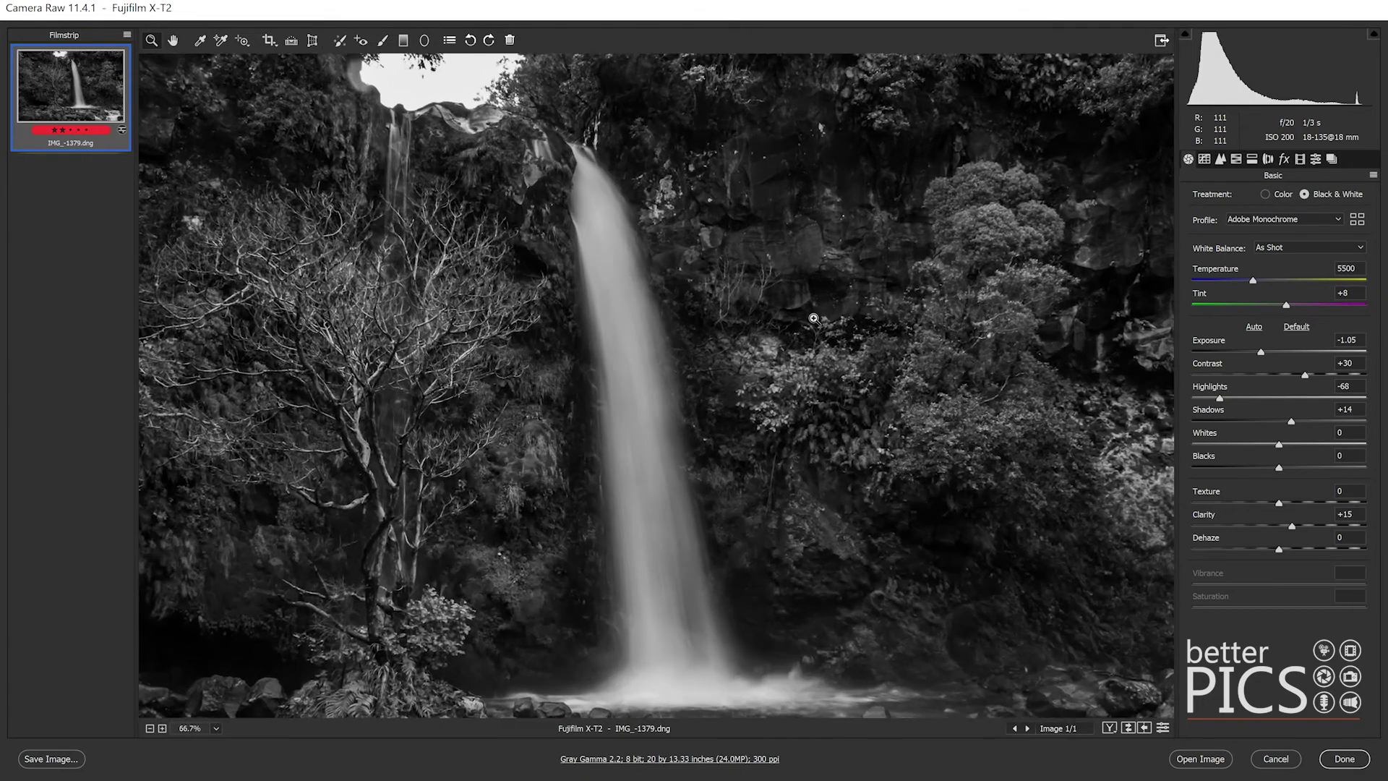
{"action": "left_click", "coordinate": [814, 319]}
{"action": "left_click", "coordinate": [814, 319]}
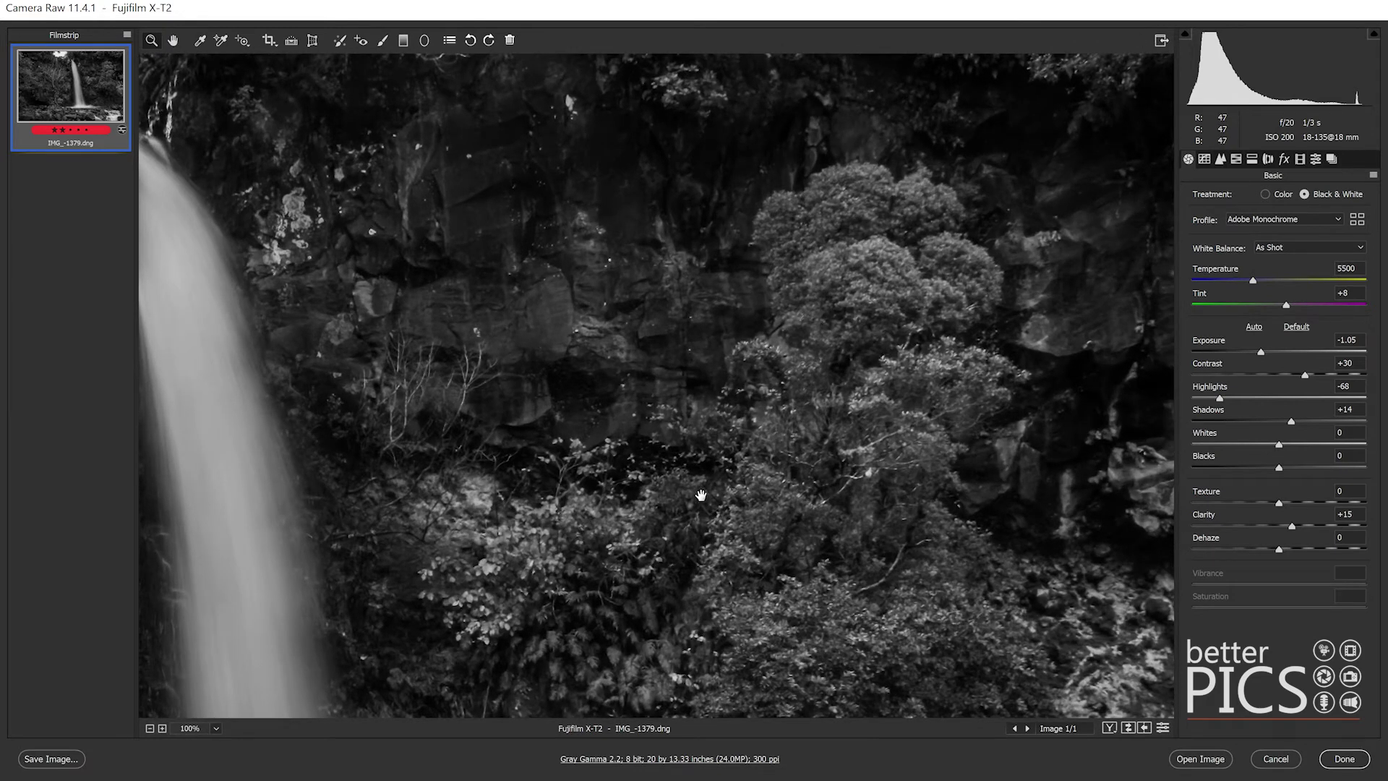
{"action": "left_click_drag", "start_coordinate": [720, 571], "coordinate": [743, 273]}
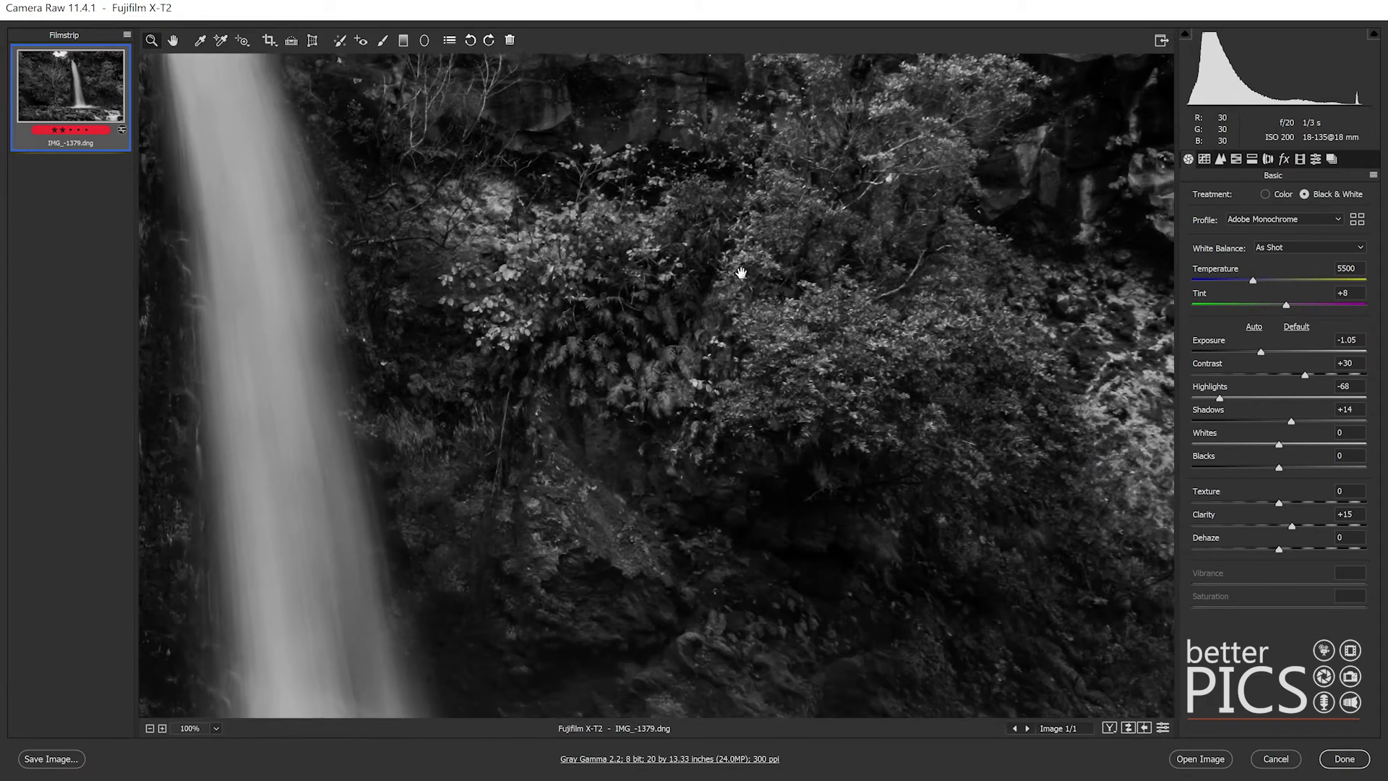
Examine detail across the waterfall and cliff at 100% and the bare tree's branches at 200%, finishing with the whole photo in view
{"action": "left_click_drag", "start_coordinate": [610, 415], "coordinate": [975, 423]}
{"action": "left_click_drag", "start_coordinate": [641, 388], "coordinate": [846, 470]}
{"action": "left_click_drag", "start_coordinate": [632, 409], "coordinate": [738, 516]}
{"action": "left_click_drag", "start_coordinate": [684, 339], "coordinate": [767, 235]}
{"action": "left_click", "coordinate": [723, 356], "text": "ctrl"}
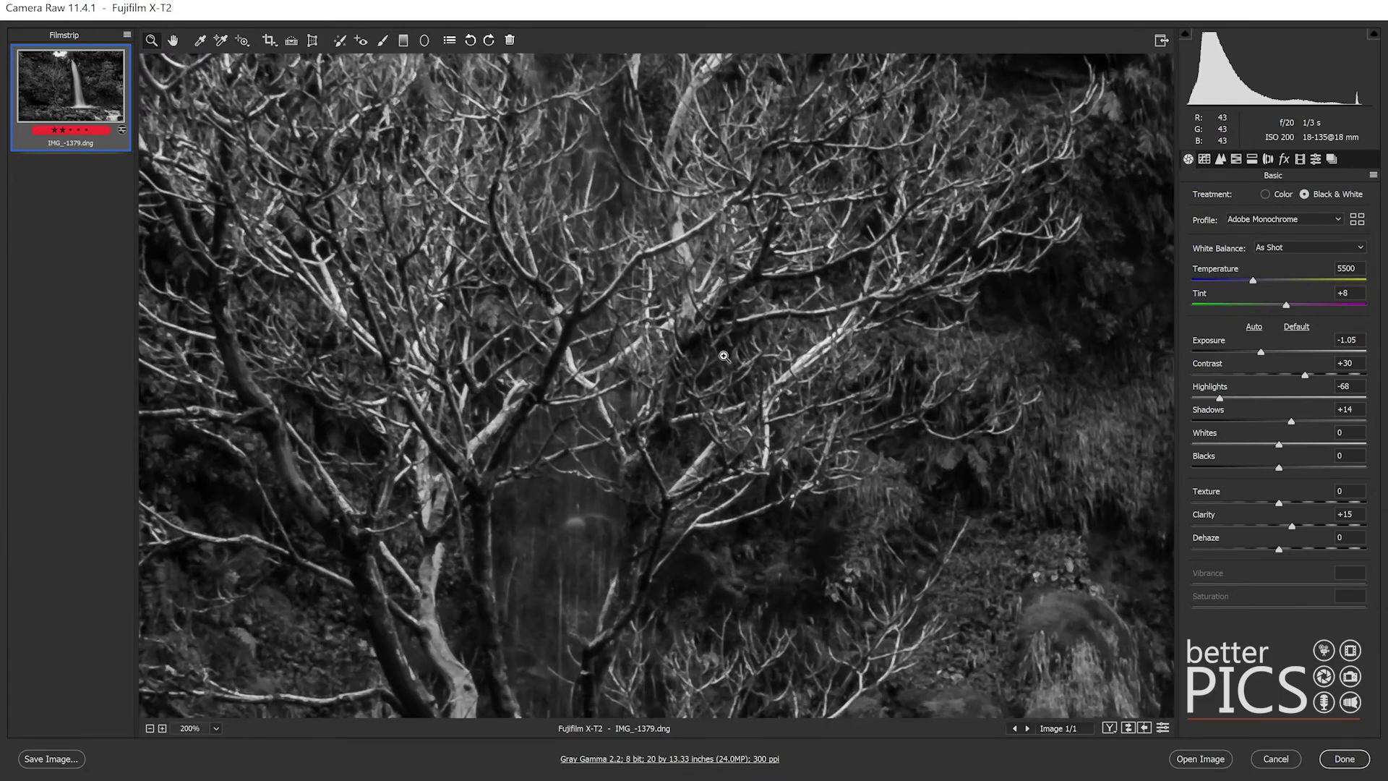
{"action": "key", "text": "ctrl+0"}
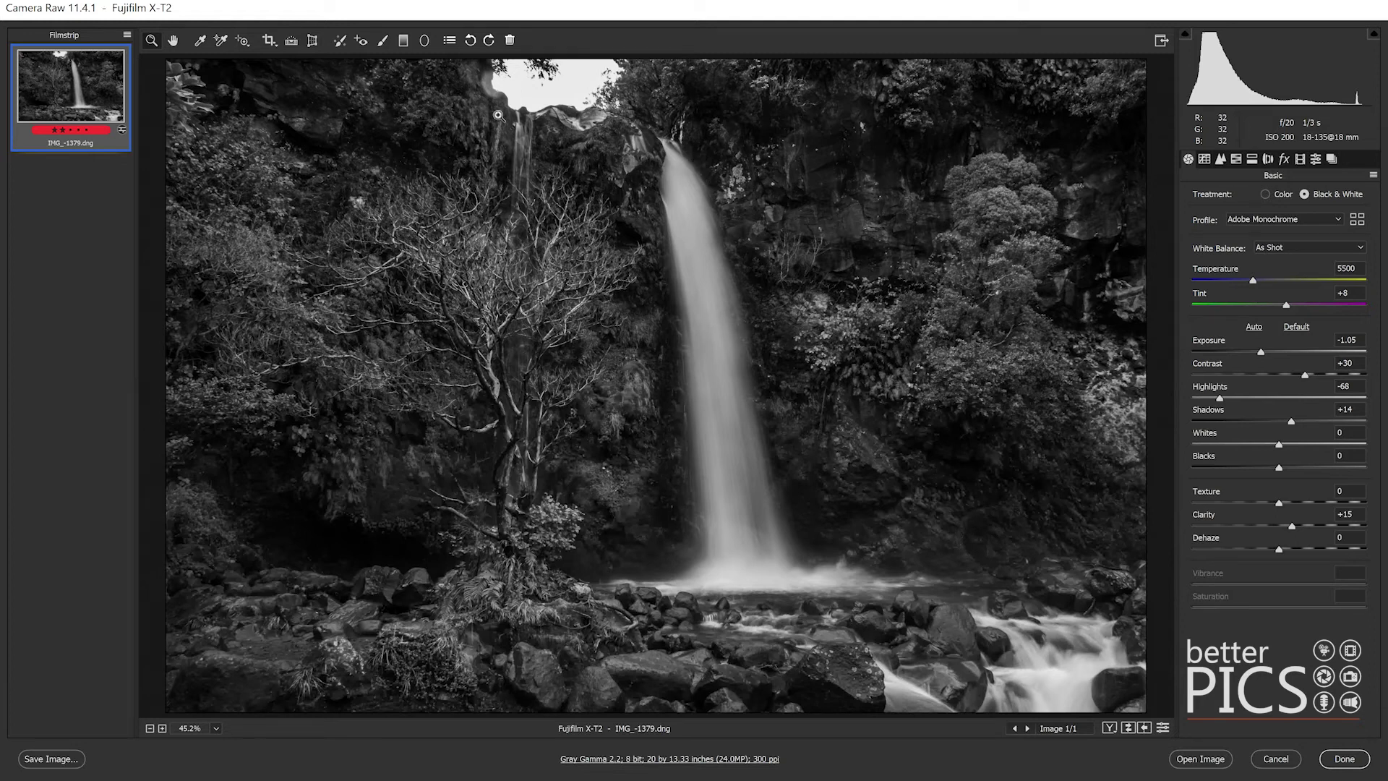
Brush a +0.25 exposure adjustment over the rocks and water at the base of the waterfall
{"action": "left_click", "coordinate": [382, 40]}
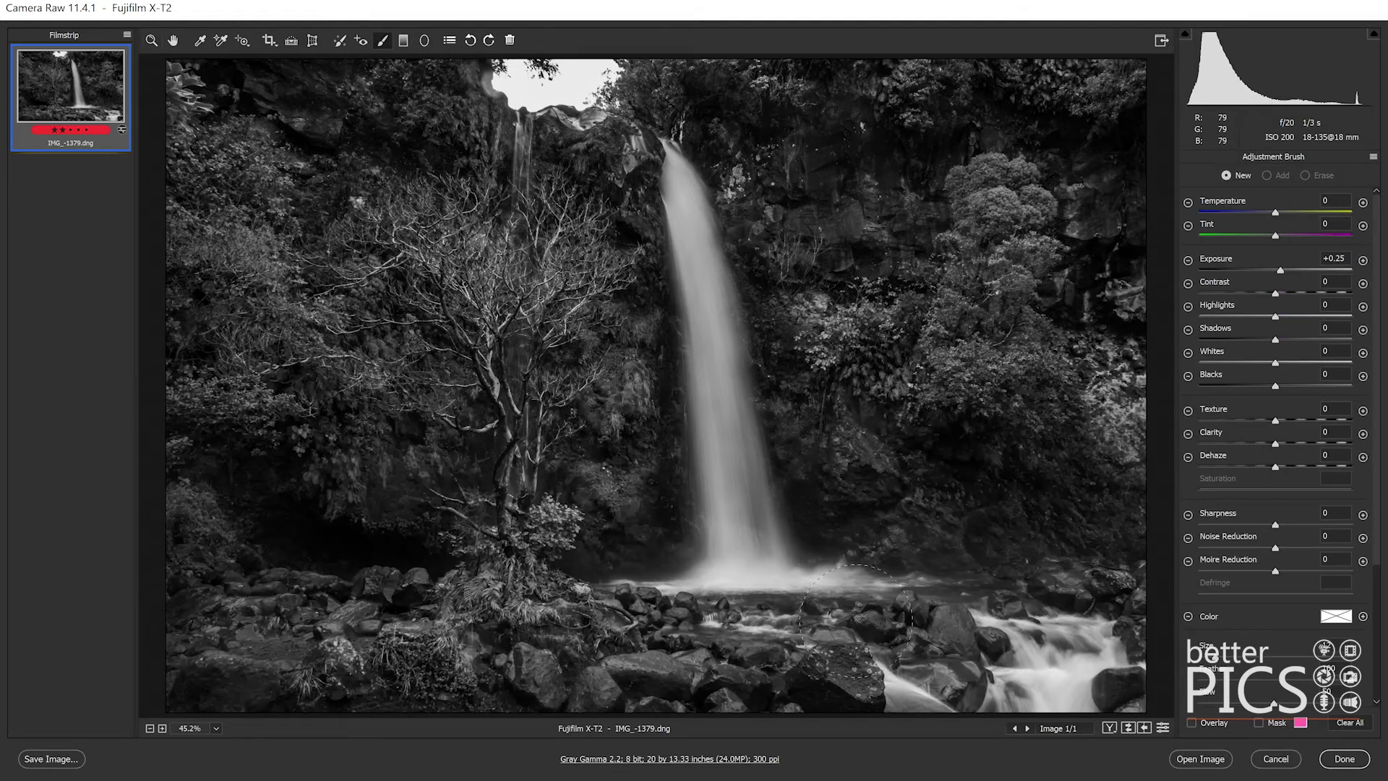
{"action": "left_click_drag", "start_coordinate": [898, 618], "coordinate": [618, 632]}
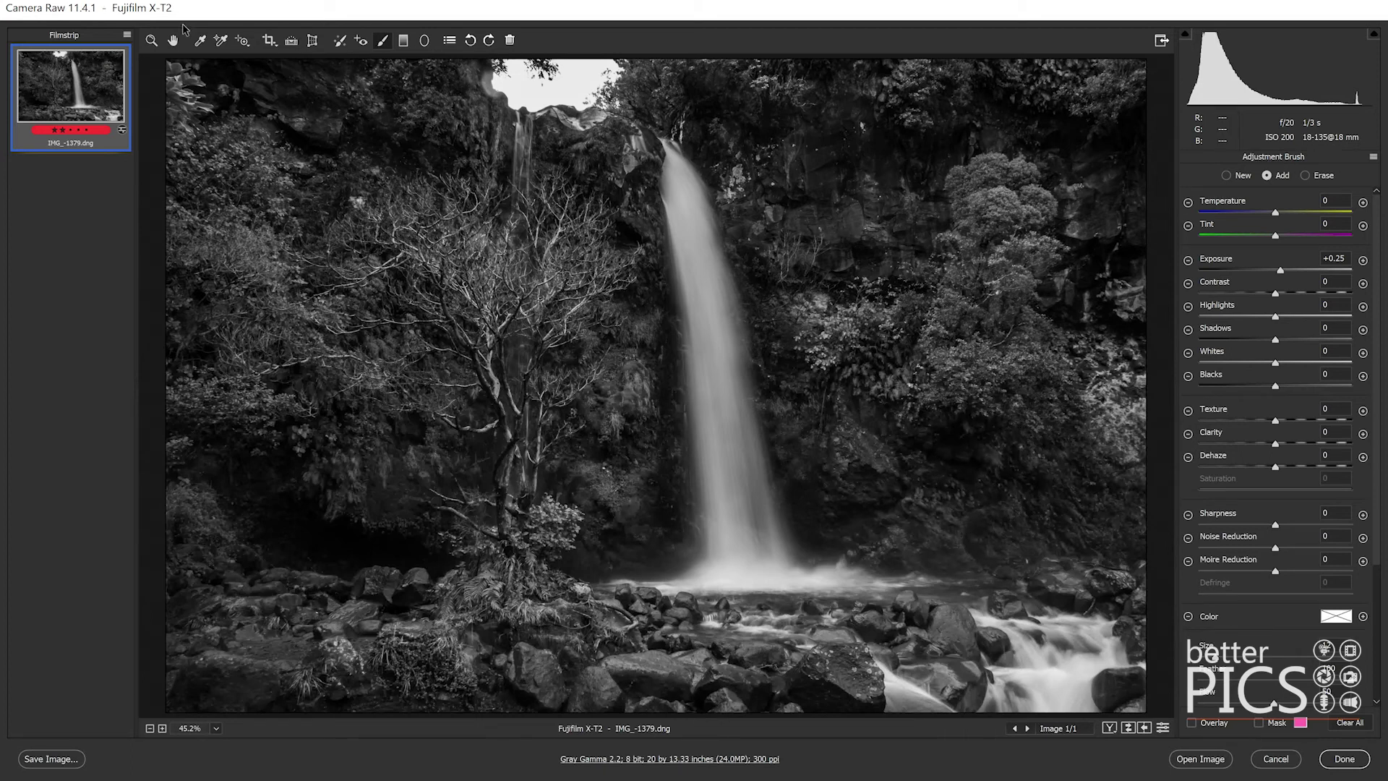
{"action": "left_click", "coordinate": [153, 41]}
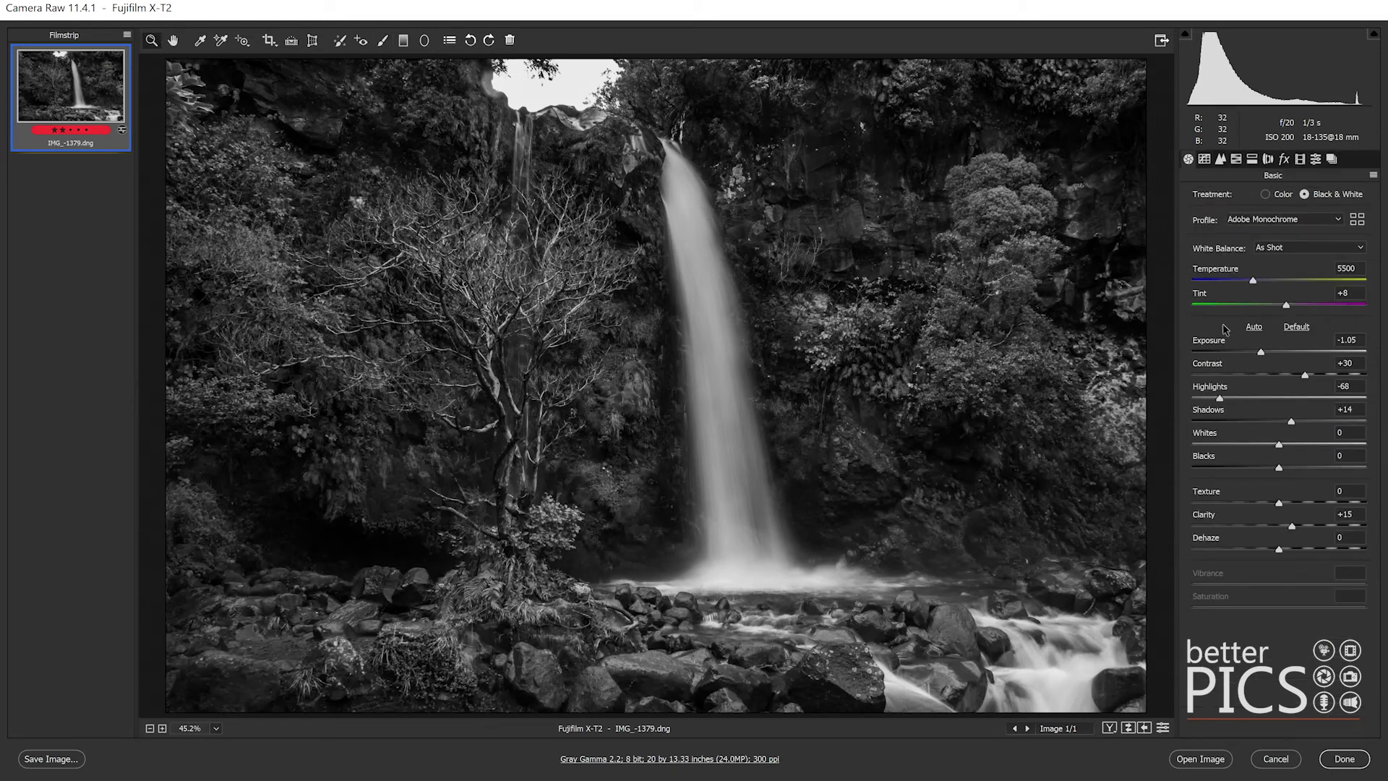
Set the global Highlights to -65 and the global Exposure to -1.20
{"action": "left_click", "coordinate": [1205, 398]}
{"action": "left_click_drag", "start_coordinate": [1205, 399], "coordinate": [1222, 400]}
{"action": "left_click_drag", "start_coordinate": [1260, 353], "coordinate": [1258, 353]}
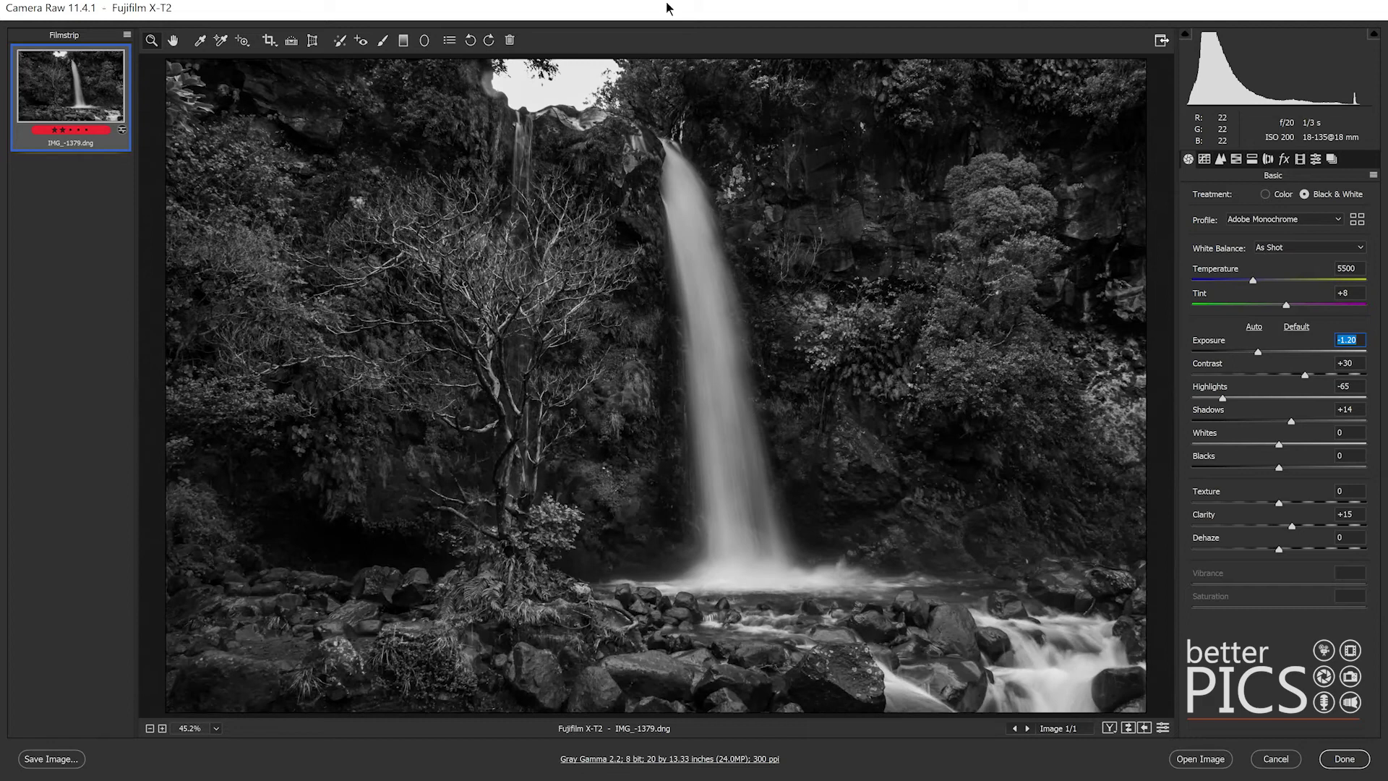
Enlarge the adjustment brush and paint +0.25 exposure down the waterfall, over the lower-right cascade and along the photo's left-side foliage
{"action": "left_click", "coordinate": [384, 40]}
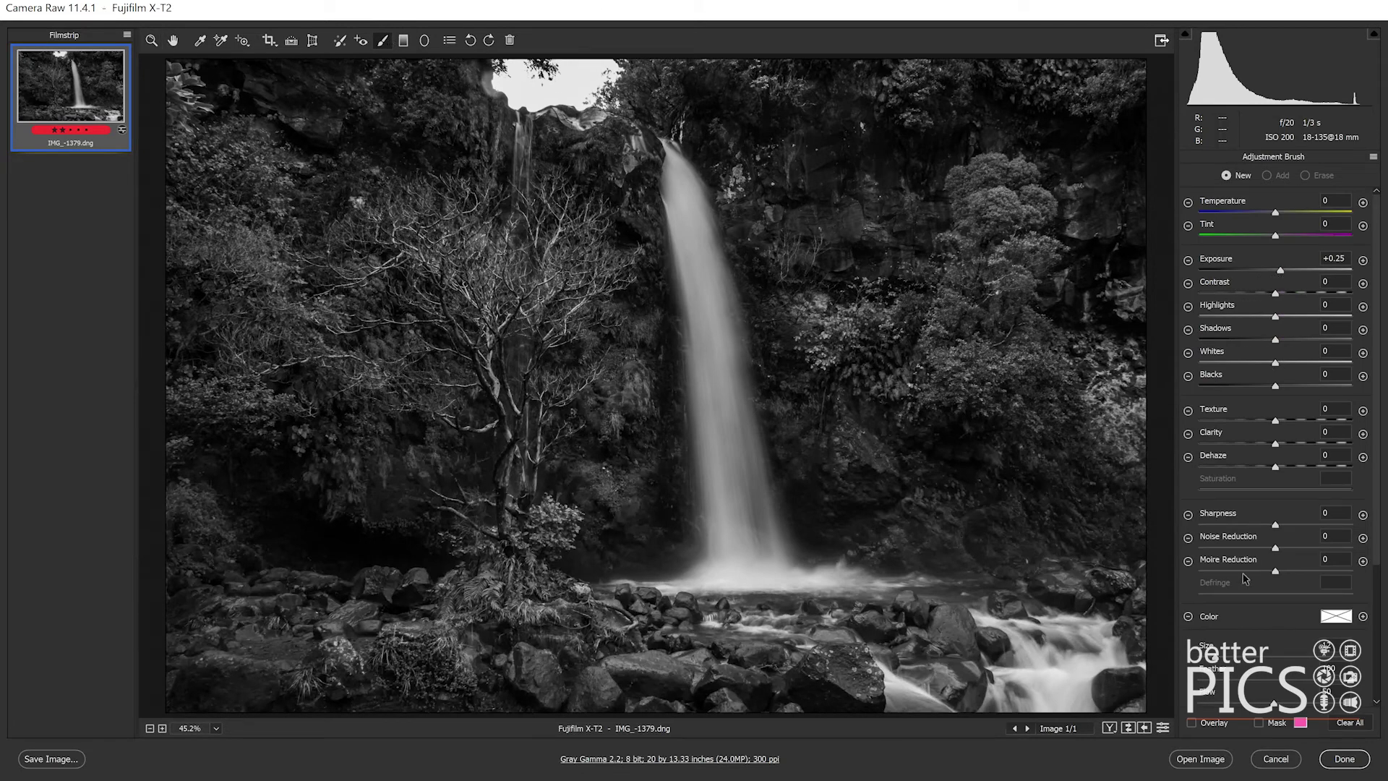
{"action": "left_click_drag", "start_coordinate": [1216, 658], "coordinate": [1226, 658]}
{"action": "mouse_move", "coordinate": [707, 110]}
{"action": "left_mouse_down"}
{"action": "mouse_move", "coordinate": [687, 210]}
{"action": "mouse_move", "coordinate": [730, 520]}
{"action": "mouse_move", "coordinate": [759, 571]}
{"action": "mouse_move", "coordinate": [759, 607]}
{"action": "left_mouse_up"}
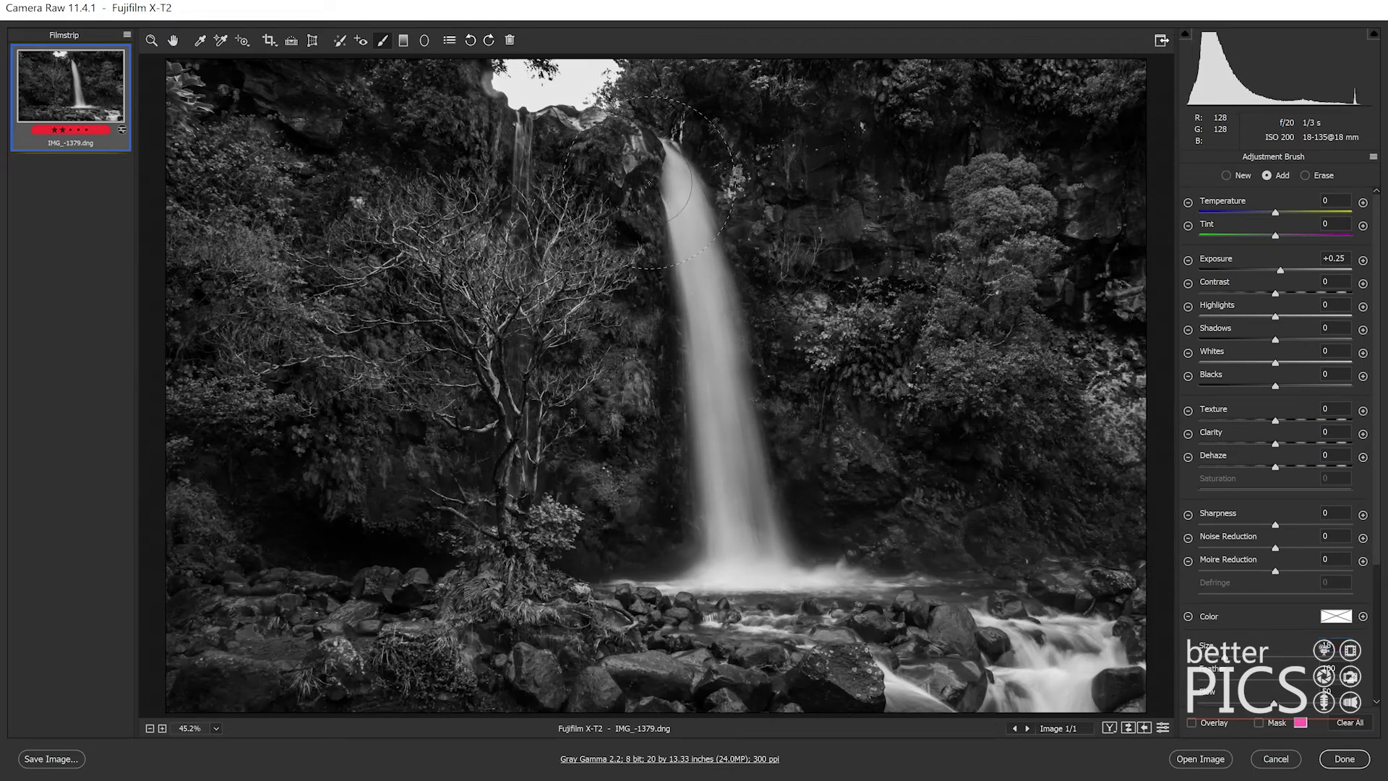
{"action": "mouse_move", "coordinate": [1070, 683]}
{"action": "left_mouse_down"}
{"action": "mouse_move", "coordinate": [1077, 669]}
{"action": "mouse_move", "coordinate": [1021, 656]}
{"action": "left_mouse_up"}
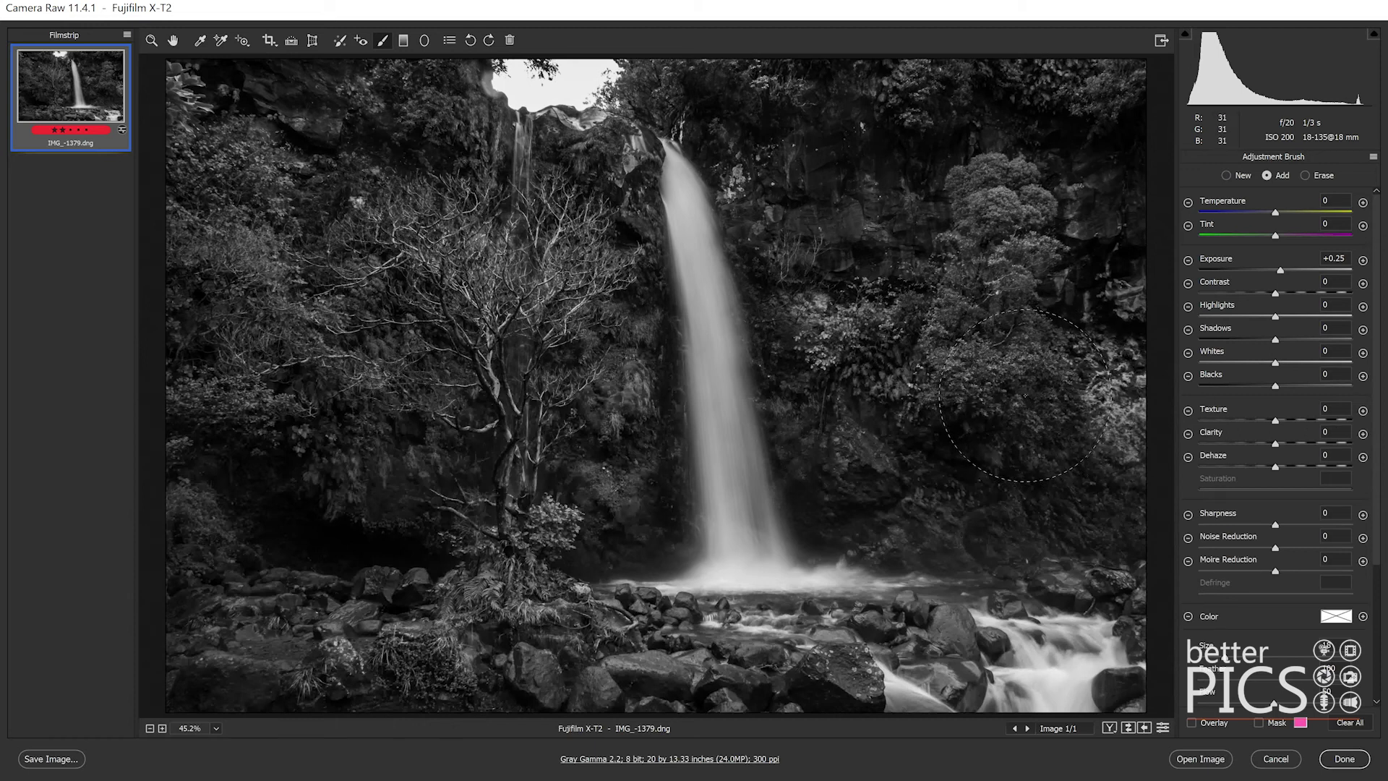
{"action": "mouse_move", "coordinate": [247, 201]}
{"action": "left_mouse_down"}
{"action": "mouse_move", "coordinate": [204, 233]}
{"action": "mouse_move", "coordinate": [242, 374]}
{"action": "left_mouse_up"}
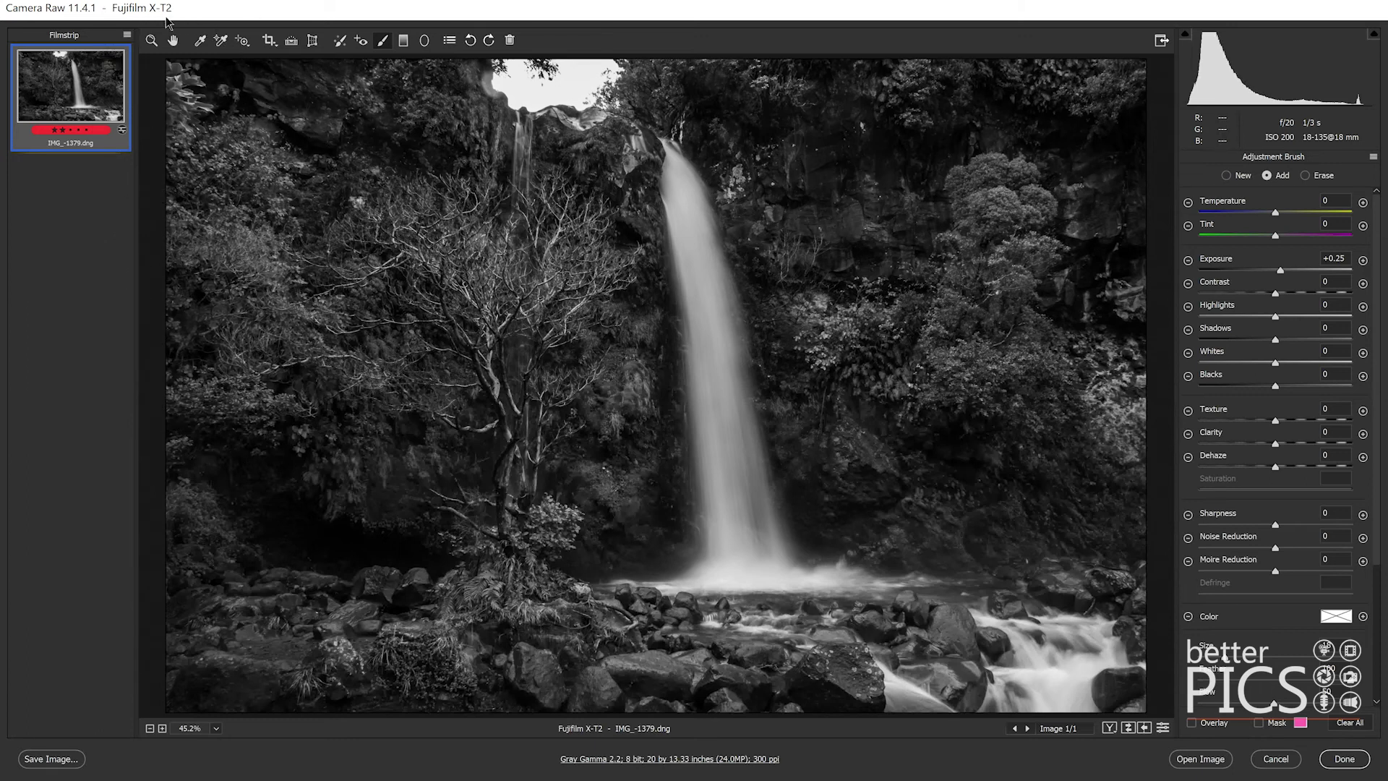
{"action": "left_click", "coordinate": [151, 41]}
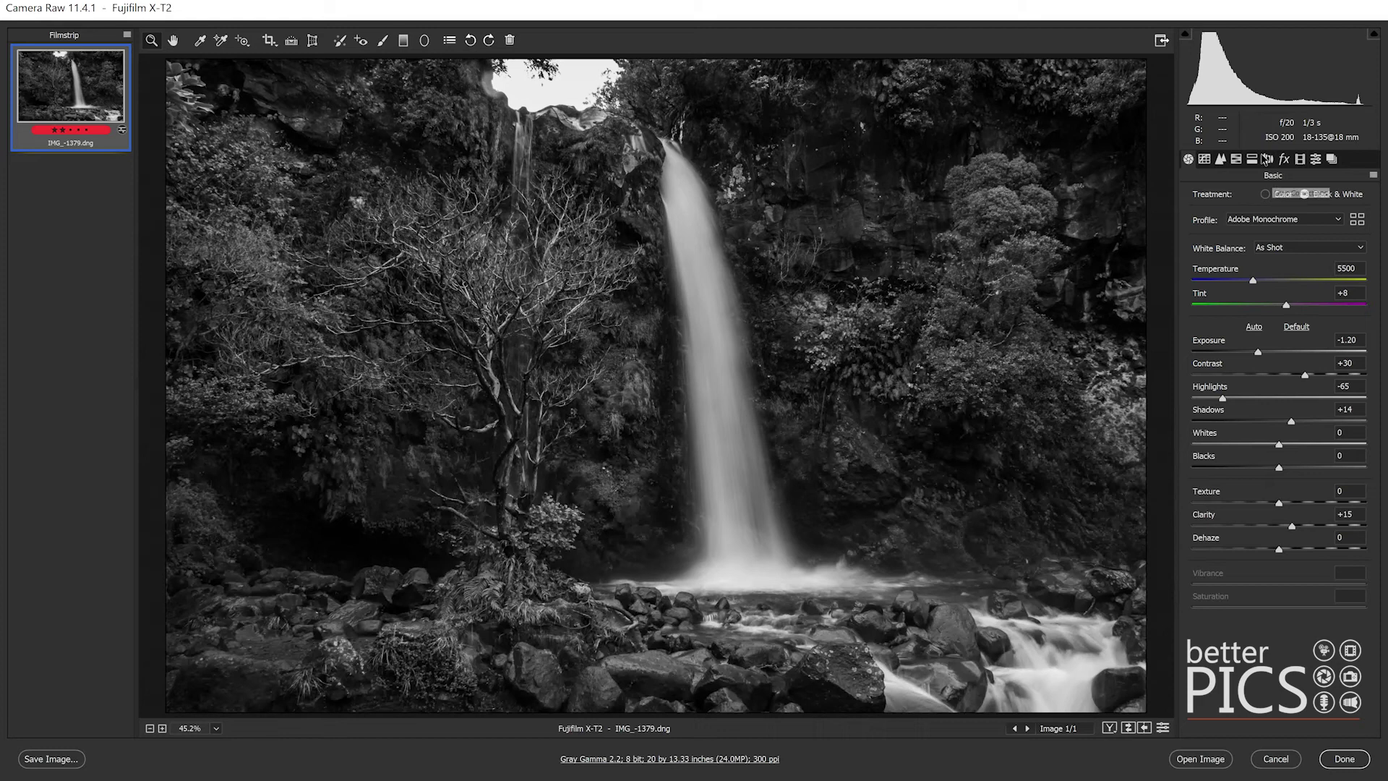
Draw a radial filter around the waterfall and bare tree, center it on the scene and widen it into a horizontal ellipse
{"action": "left_click", "coordinate": [423, 42]}
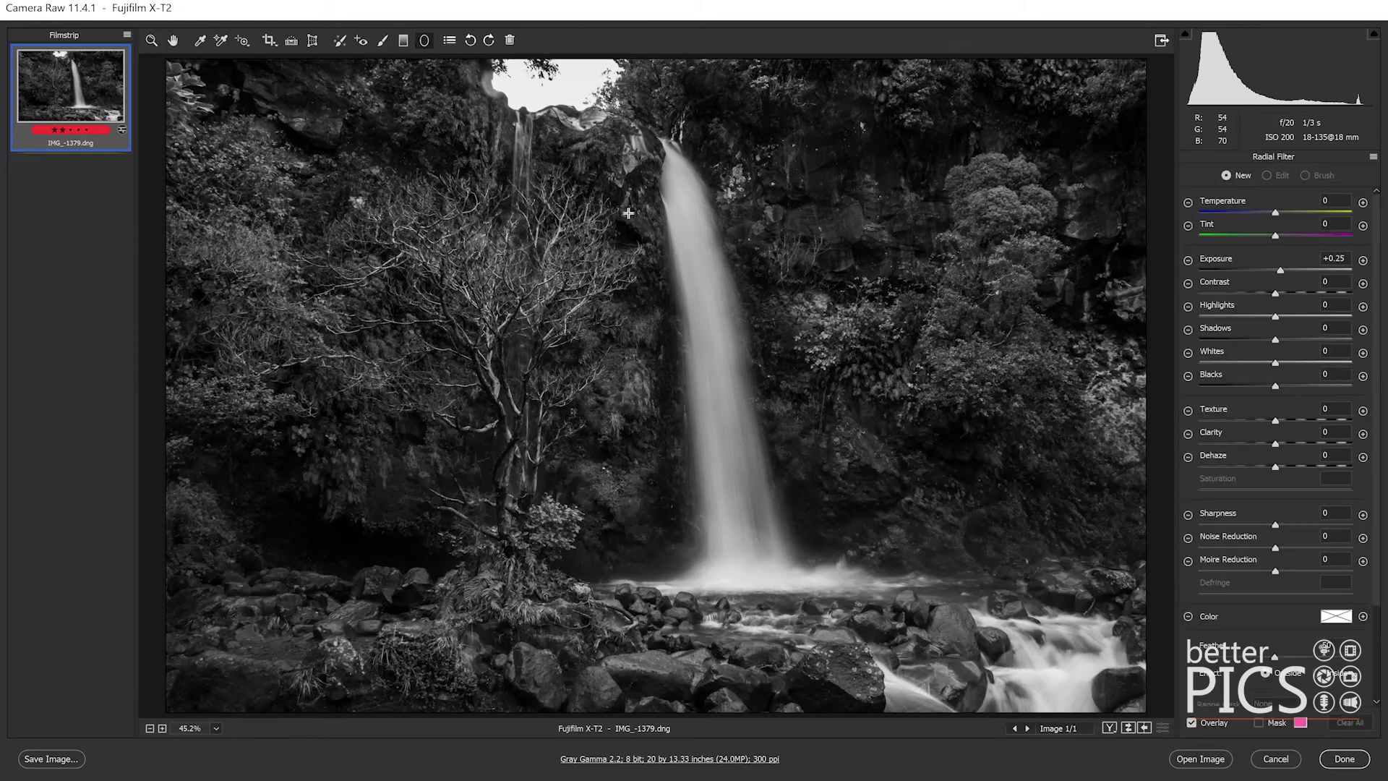
{"action": "left_click_drag", "start_coordinate": [463, 123], "coordinate": [697, 329]}
{"action": "left_click_drag", "start_coordinate": [599, 215], "coordinate": [807, 501]}
{"action": "left_click_drag", "start_coordinate": [802, 333], "coordinate": [833, 321]}
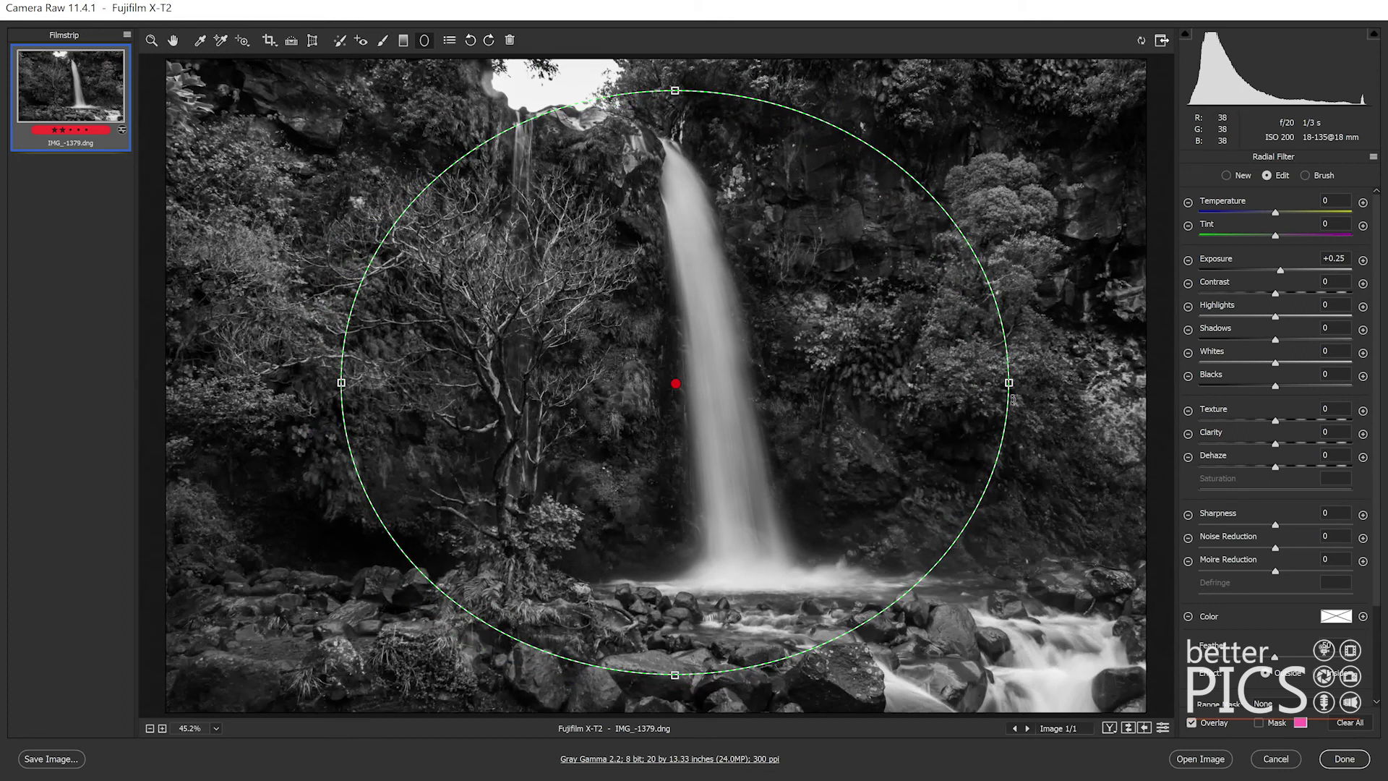
{"action": "left_click_drag", "start_coordinate": [1007, 385], "coordinate": [1050, 385]}
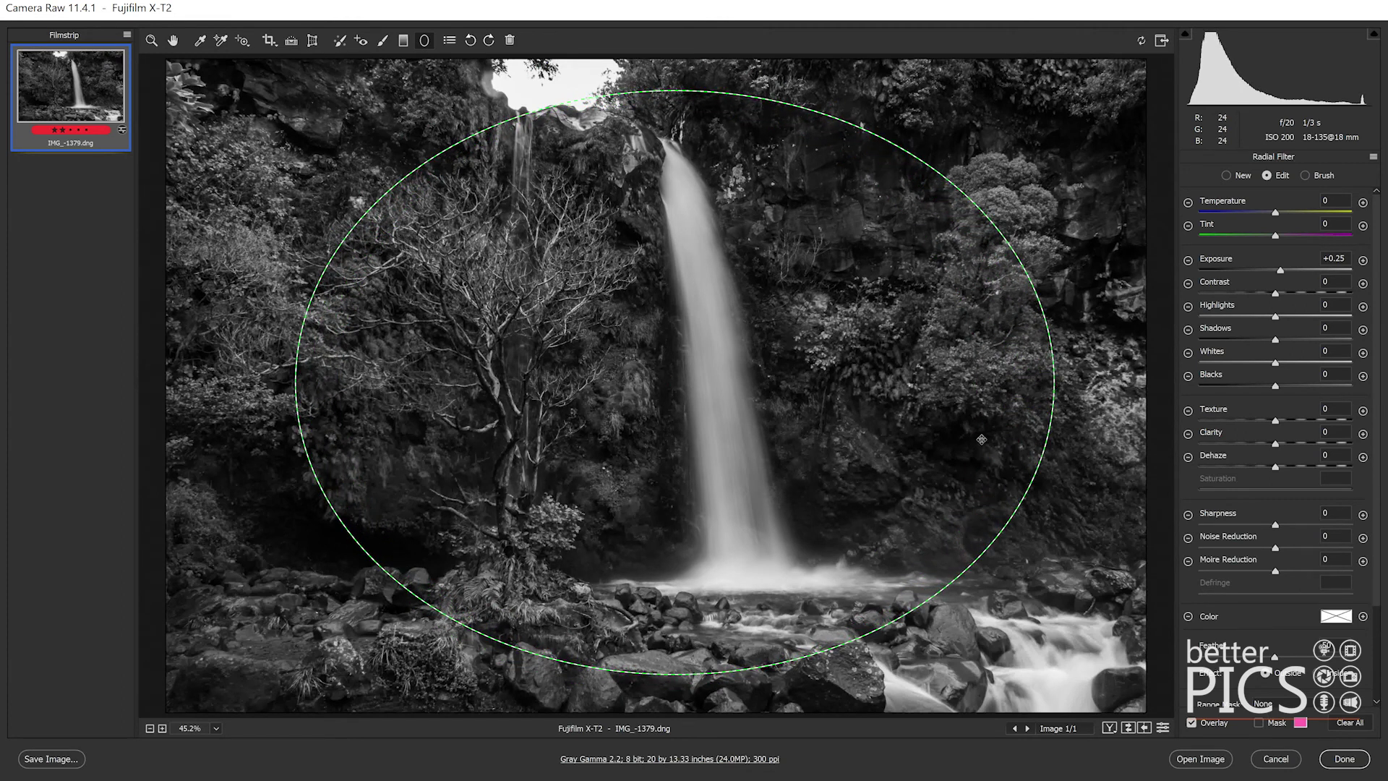
Increase the radial filter's feather and set its exposure to -0.30 to darken the photo's outer areas
{"action": "left_click", "coordinate": [1264, 270]}
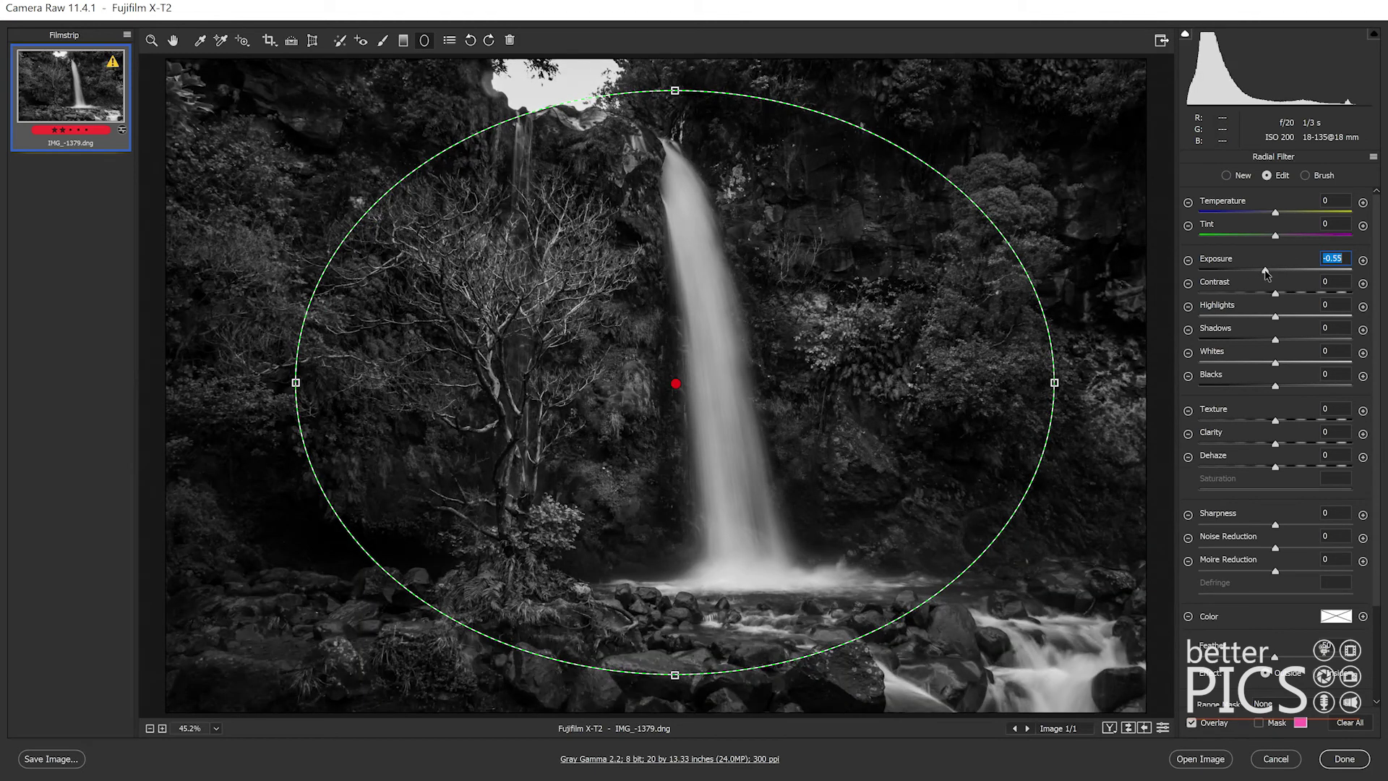
{"action": "left_click_drag", "start_coordinate": [1267, 274], "coordinate": [1264, 273]}
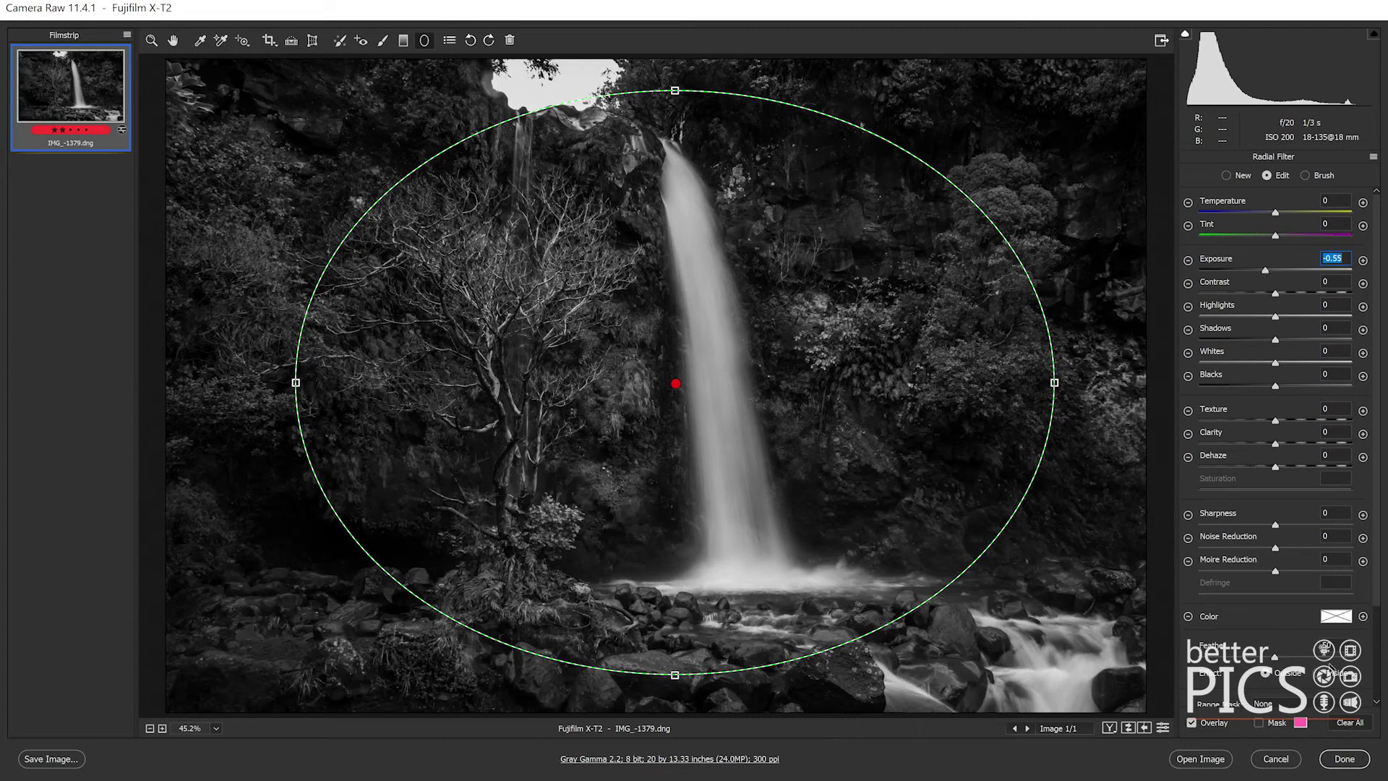
{"action": "left_click", "coordinate": [1329, 659]}
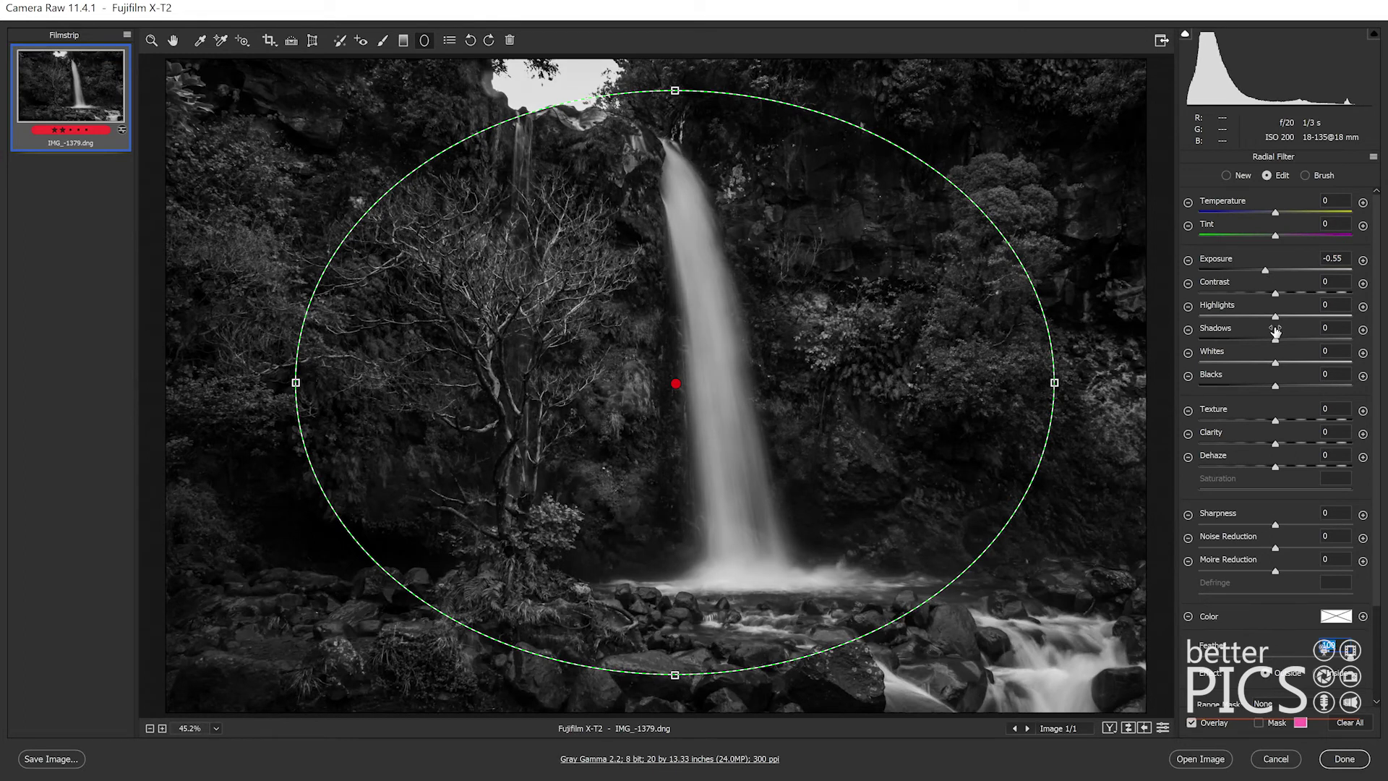
{"action": "mouse_move", "coordinate": [1265, 275]}
{"action": "left_mouse_down"}
{"action": "mouse_move", "coordinate": [1285, 275]}
{"action": "mouse_move", "coordinate": [1272, 275]}
{"action": "left_mouse_up"}
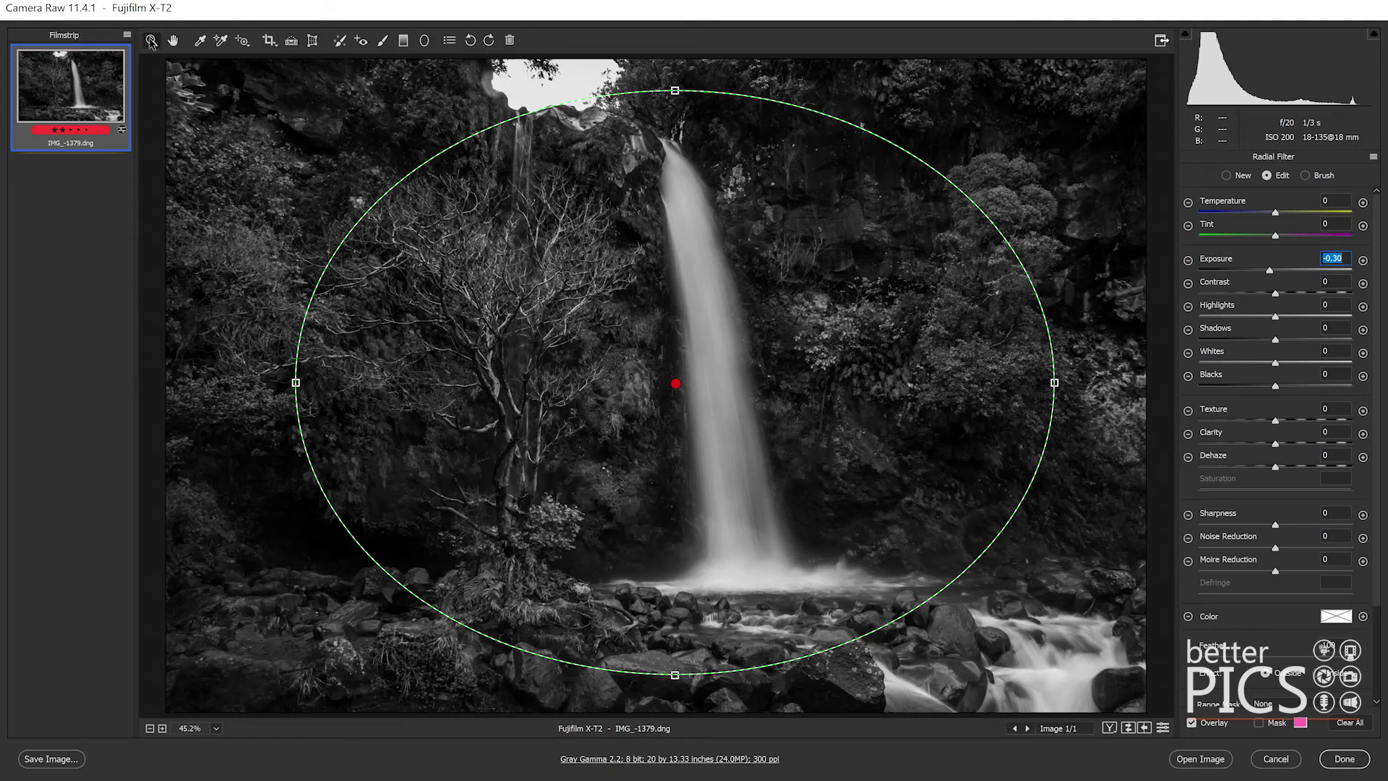
Add two diagonal graduated filters at -0.30 exposure, running inward from the photo's upper-left and upper-right edges
{"action": "left_click", "coordinate": [425, 40]}
{"action": "left_click", "coordinate": [404, 41]}
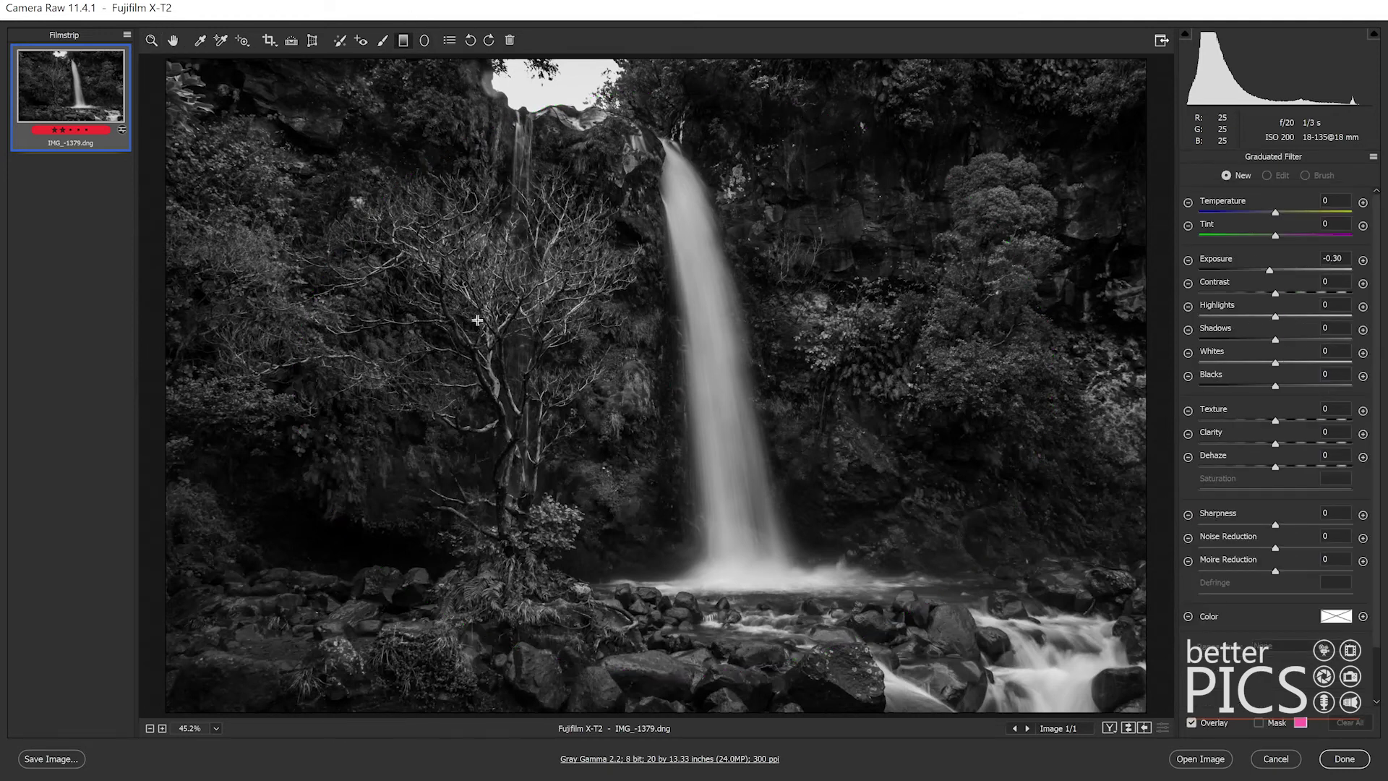
{"action": "left_click_drag", "start_coordinate": [163, 120], "coordinate": [462, 284]}
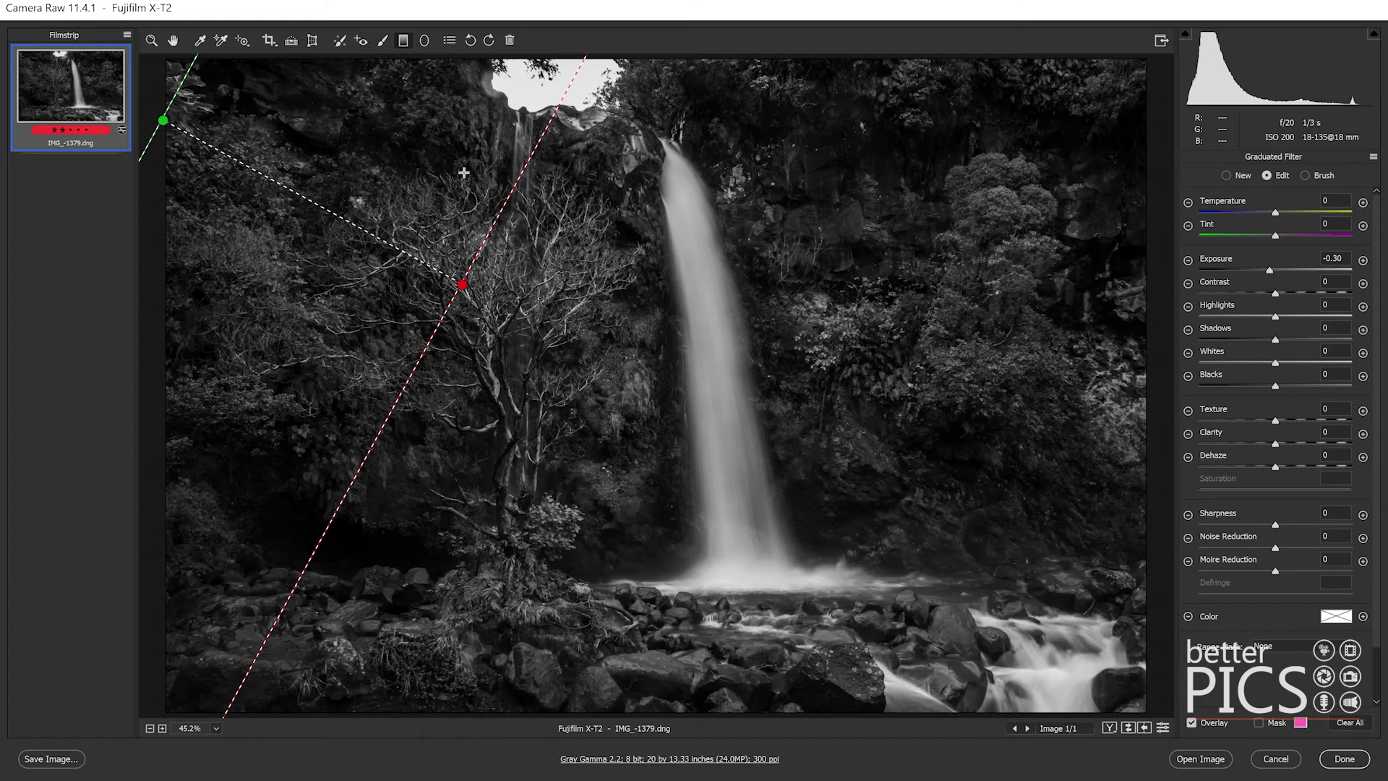
{"action": "left_click", "coordinate": [464, 285]}
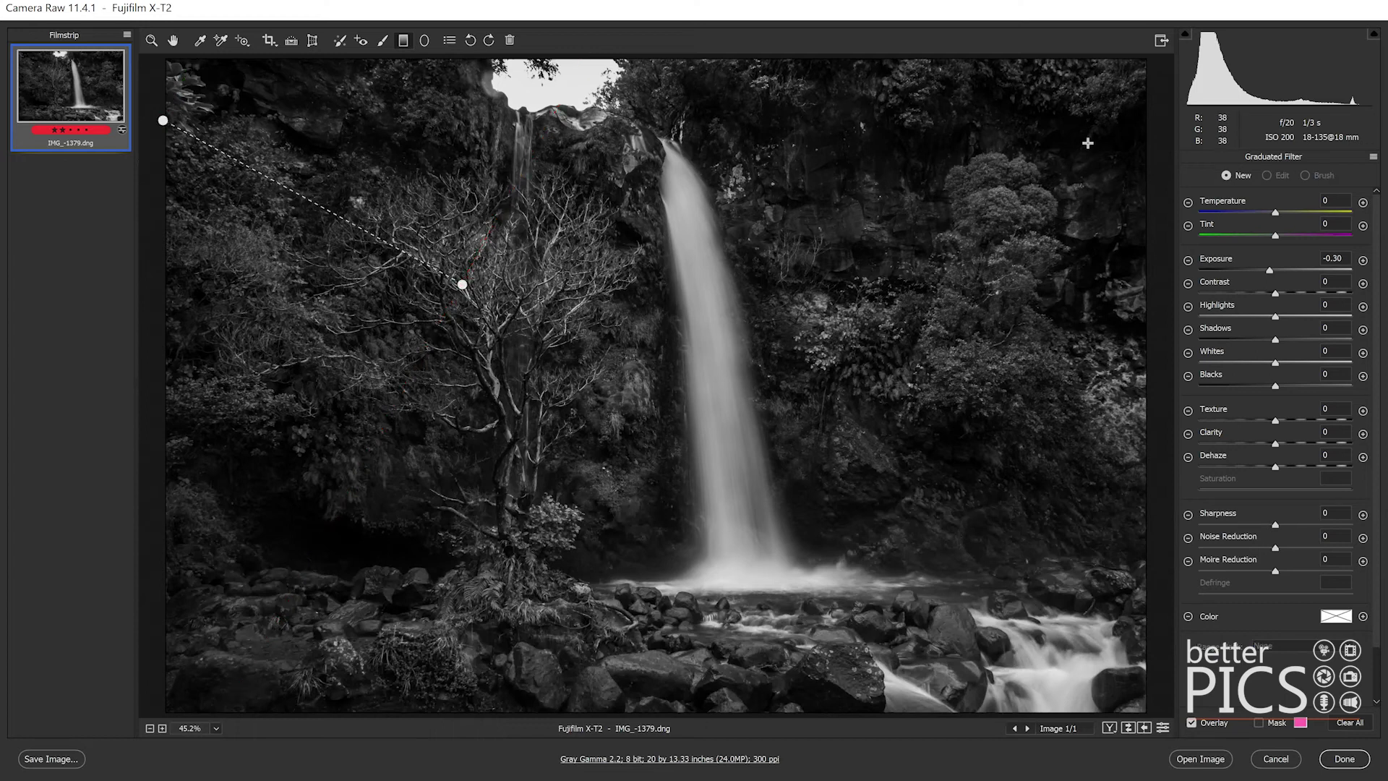
{"action": "left_click_drag", "start_coordinate": [1154, 133], "coordinate": [824, 354]}
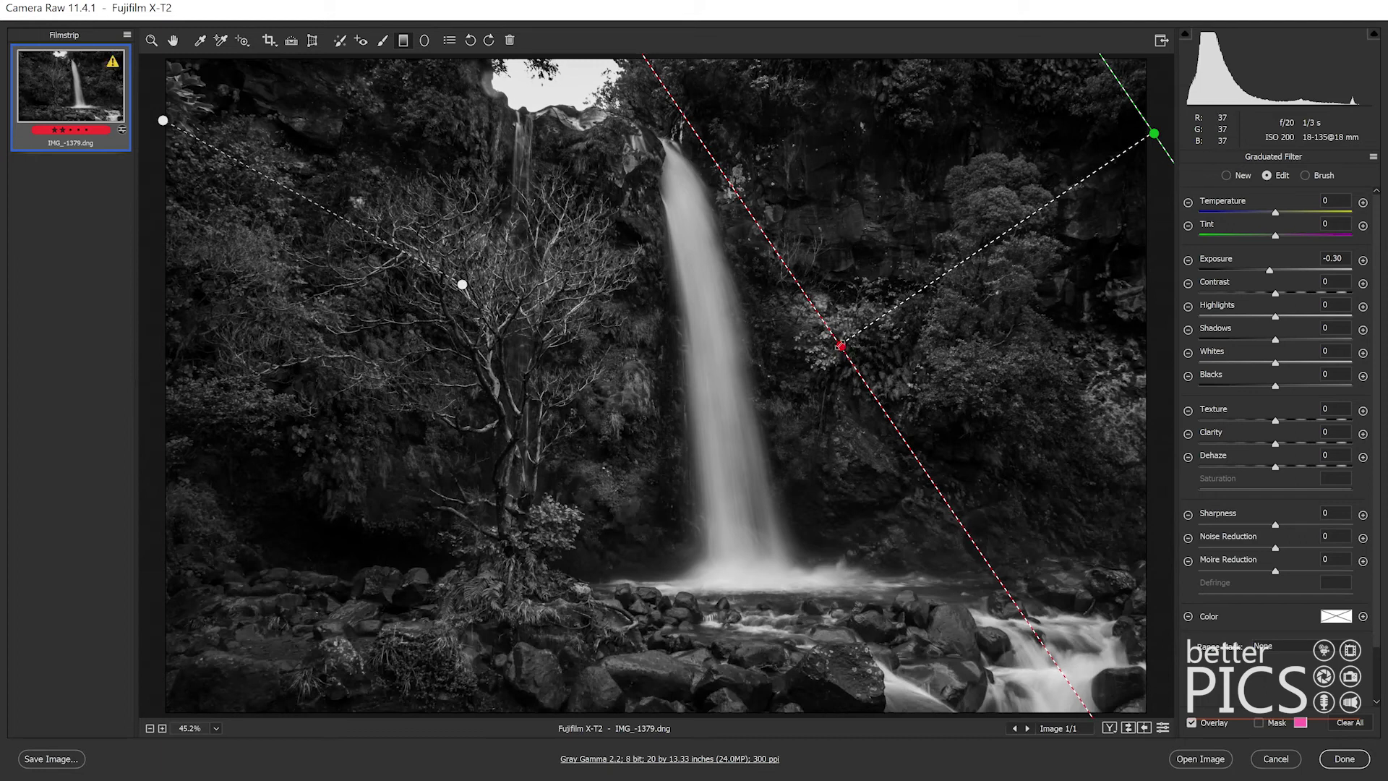
{"action": "left_click", "coordinate": [152, 40]}
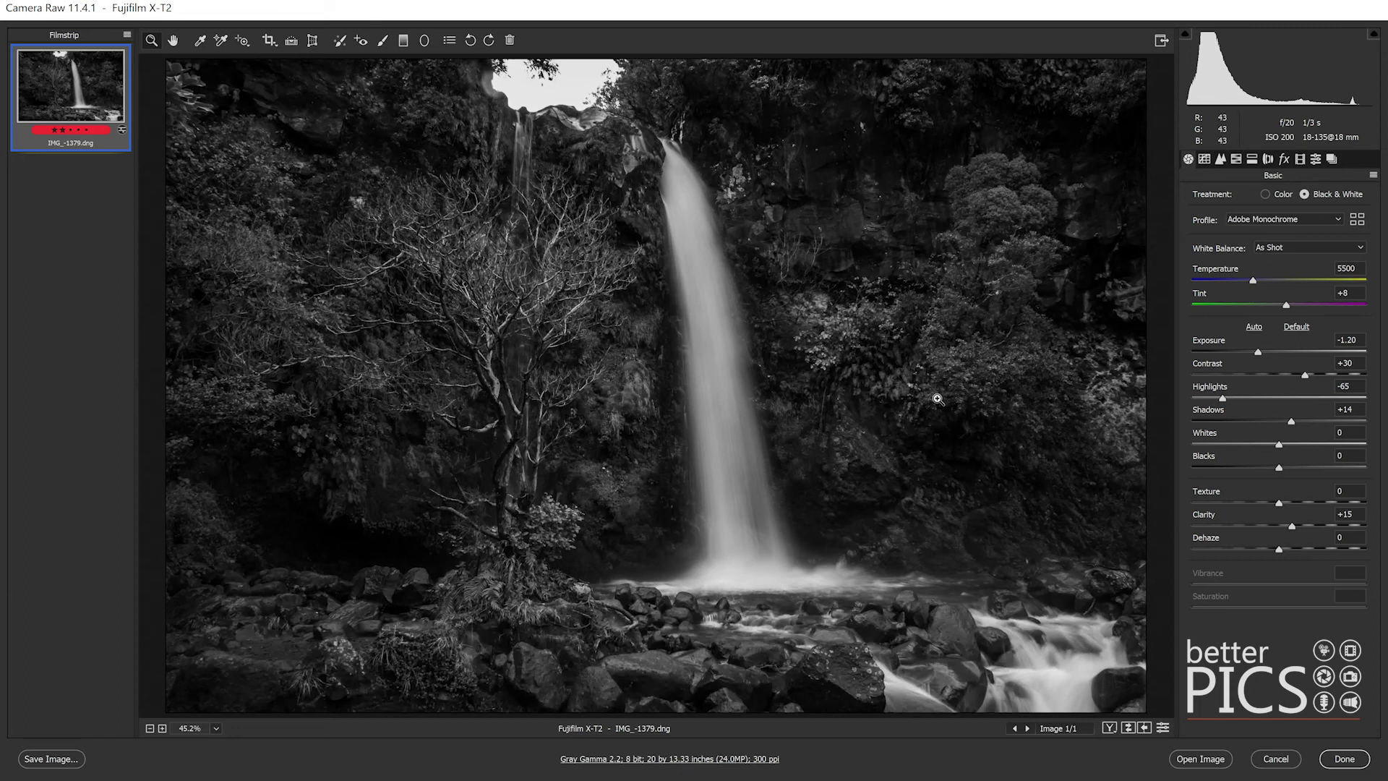
Set a new adjustment brush to +0.25 exposure and paint down the waterfall to the pool at its base
{"action": "left_click", "coordinate": [382, 42]}
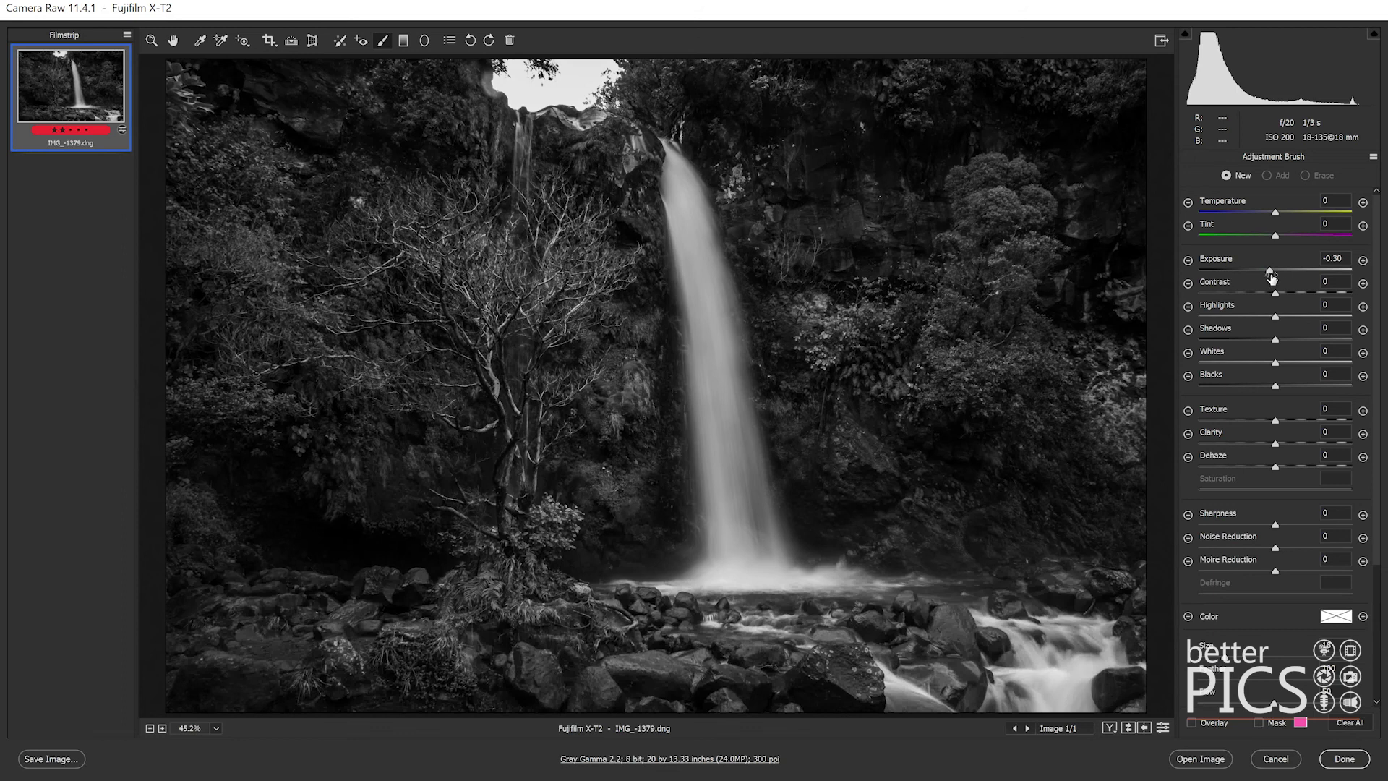
{"action": "left_click_drag", "start_coordinate": [1270, 272], "coordinate": [1281, 273]}
{"action": "left_click", "coordinate": [693, 189]}
{"action": "mouse_move", "coordinate": [693, 189]}
{"action": "left_mouse_down"}
{"action": "mouse_move", "coordinate": [723, 347]}
{"action": "mouse_move", "coordinate": [763, 435]}
{"action": "mouse_move", "coordinate": [759, 499]}
{"action": "mouse_move", "coordinate": [863, 582]}
{"action": "left_mouse_up"}
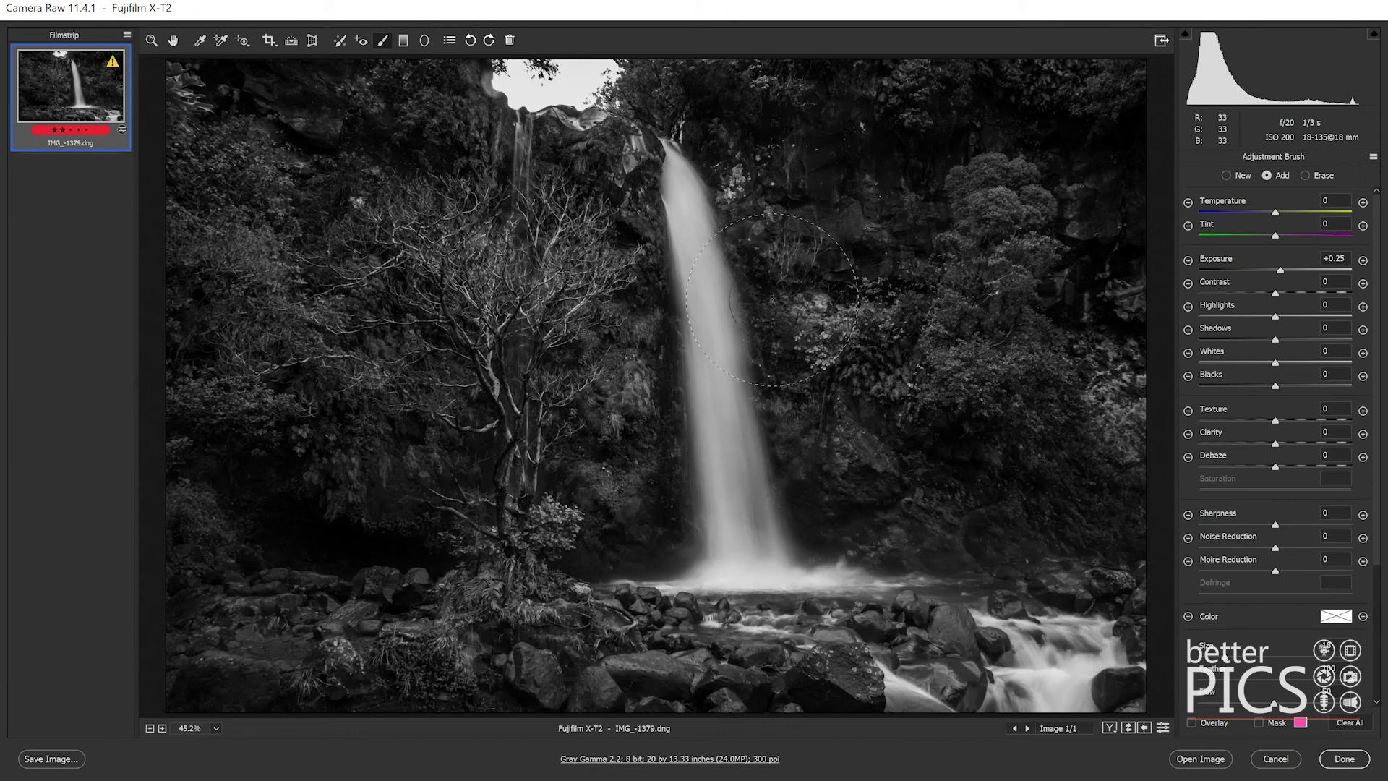